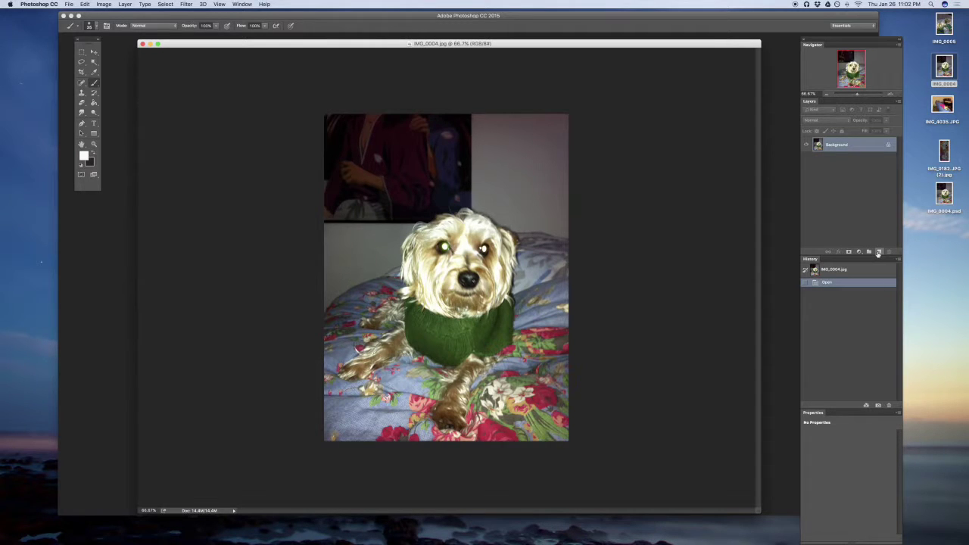
# Add a new layer and paint dark grey over the glowing pupils of both of the dog's eyes.
pyautogui.click(876, 253)
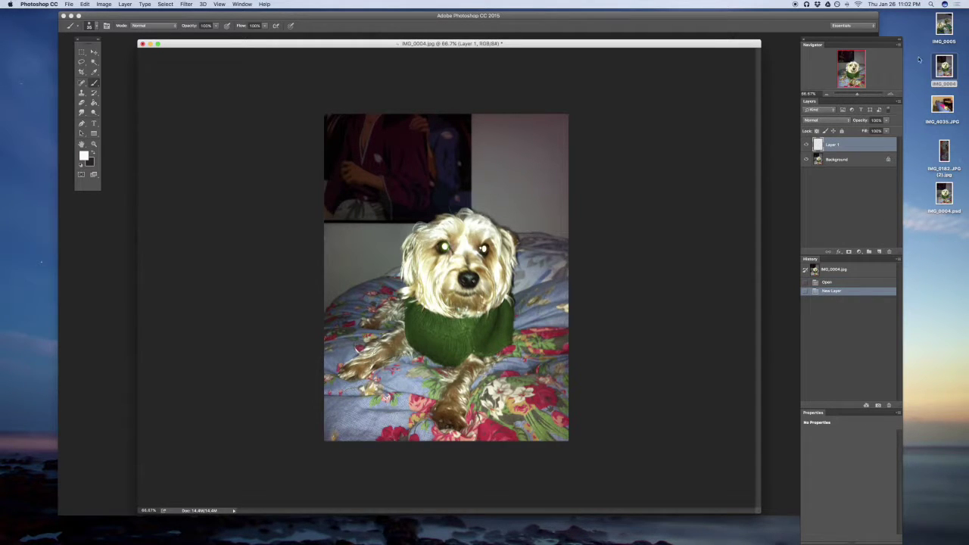
pyautogui.click(891, 93)
pyautogui.click(891, 94)
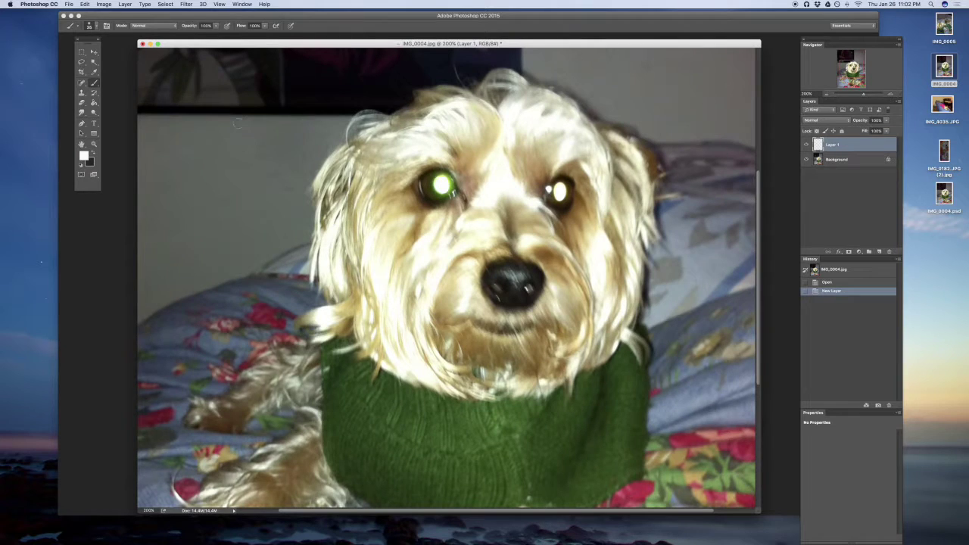
pyautogui.click(95, 153)
pyautogui.moveTo(442, 182)
pyautogui.mouseDown()
pyautogui.moveTo(422, 187)
pyautogui.moveTo(451, 192)
pyautogui.moveTo(442, 175)
pyautogui.mouseUp()
pyautogui.moveTo(568, 182)
pyautogui.mouseDown()
pyautogui.moveTo(550, 192)
pyautogui.moveTo(562, 195)
pyautogui.mouseUp()
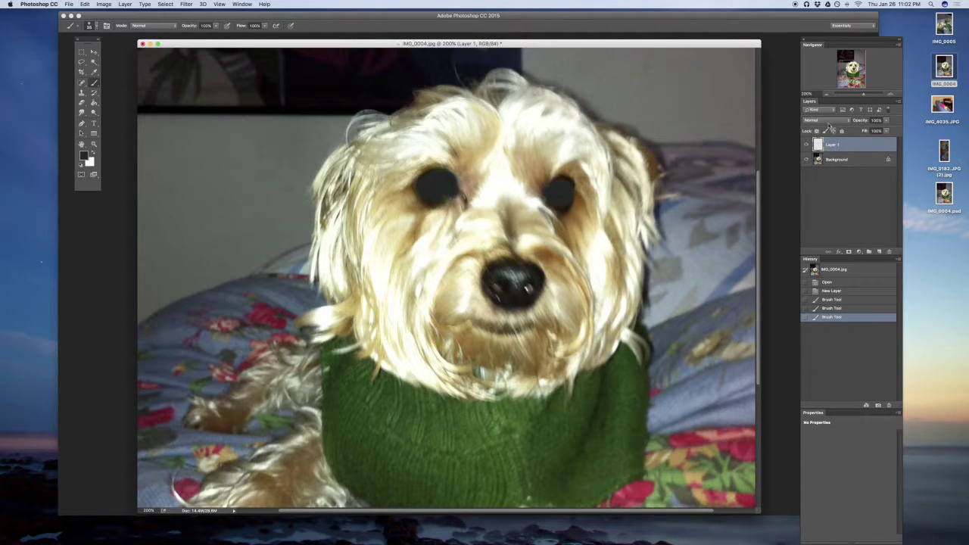
# Set the painted layer's blend mode to Color and compare the eyes with and without it.
pyautogui.click(825, 121)
pyautogui.click(820, 287)
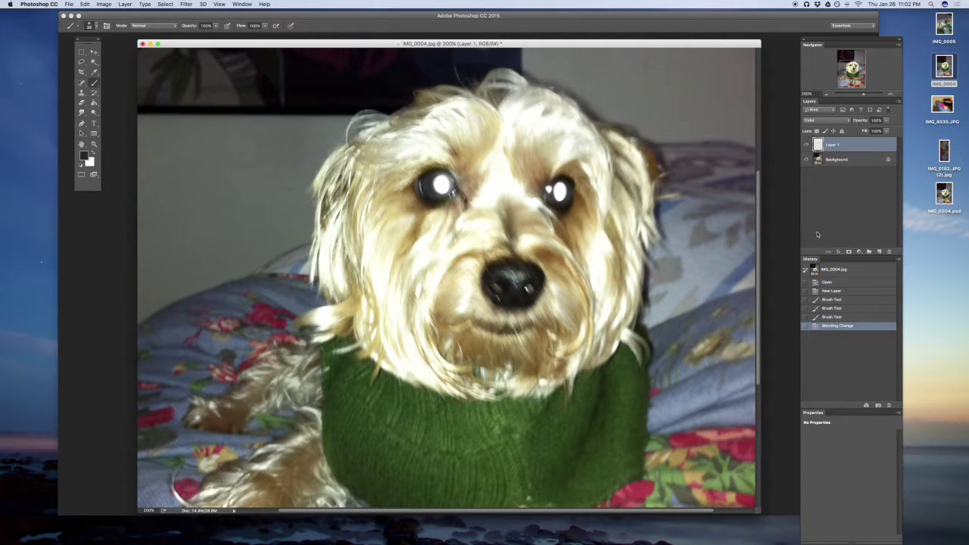
pyautogui.click(806, 144)
pyautogui.click(805, 145)
pyautogui.click(805, 145)
pyautogui.click(805, 144)
# Add another layer and cover the white glare in the dog's left-hand eye with dark grey, using a hard 20 px brush.
pyautogui.click(878, 252)
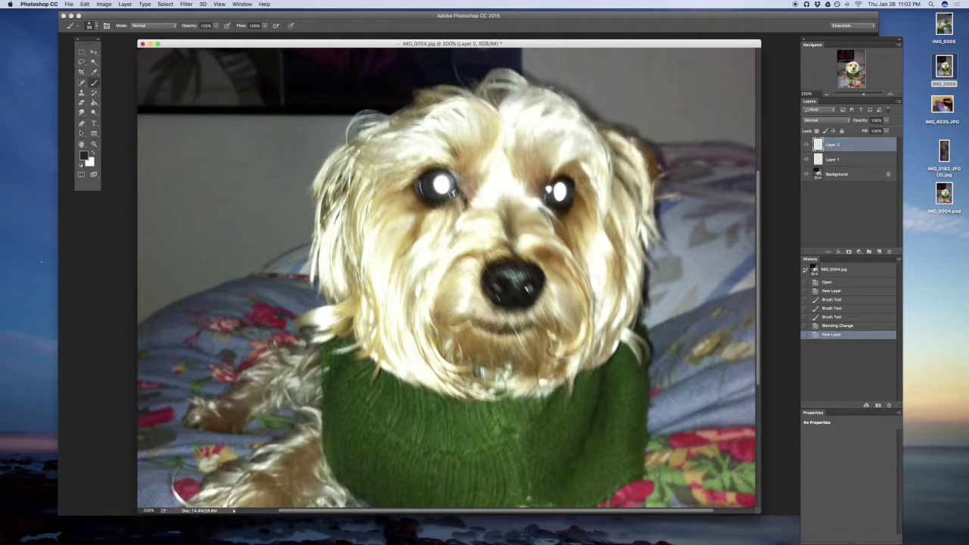
pyautogui.moveTo(440, 180); pyautogui.dragTo(445, 185)
pyautogui.rightClick(448, 184)
pyautogui.click(469, 235)
pyautogui.click(492, 202)
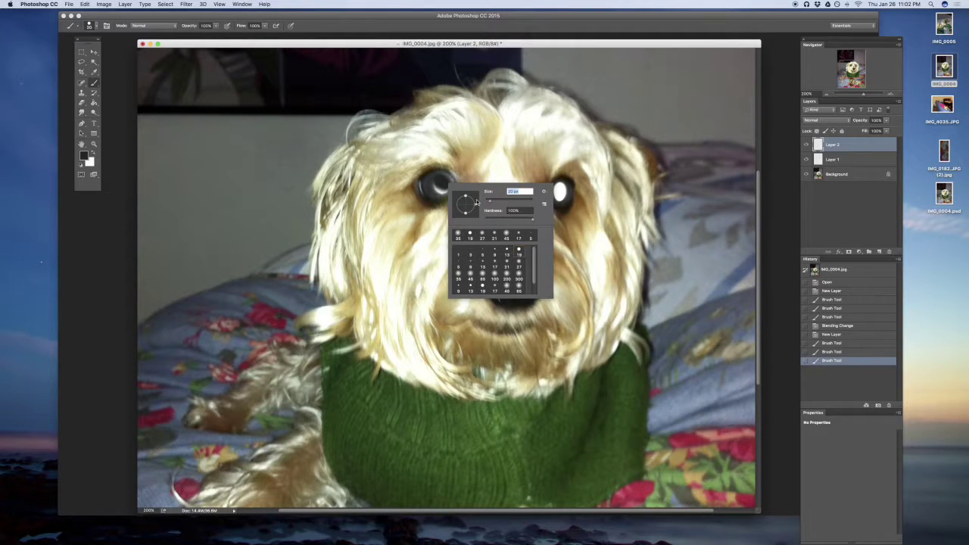
pyautogui.press('Return')
pyautogui.click(437, 185)
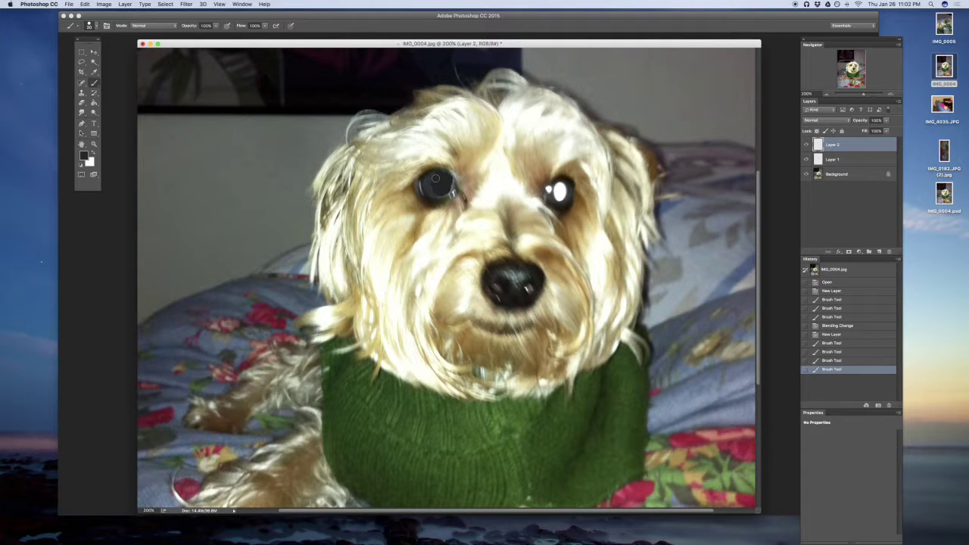
pyautogui.click(435, 185)
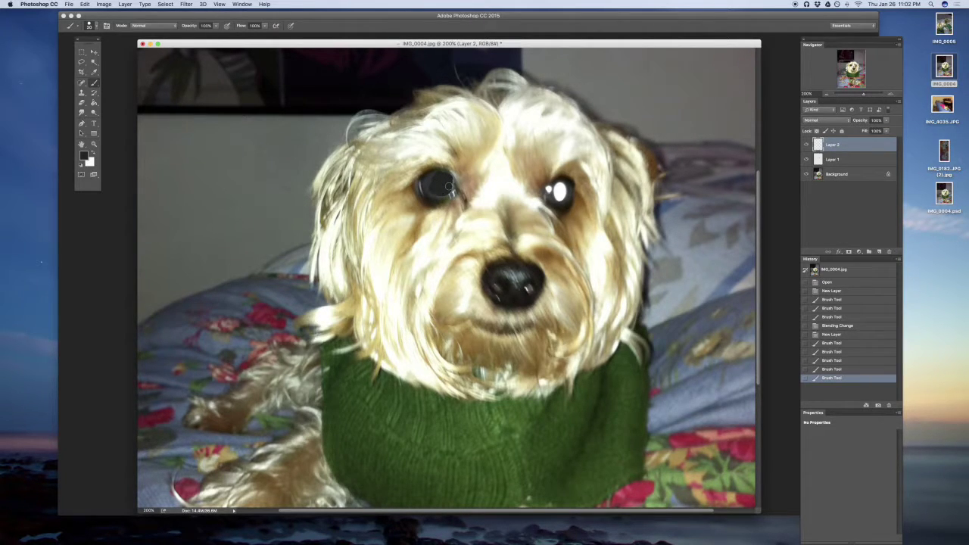
pyautogui.click(449, 189)
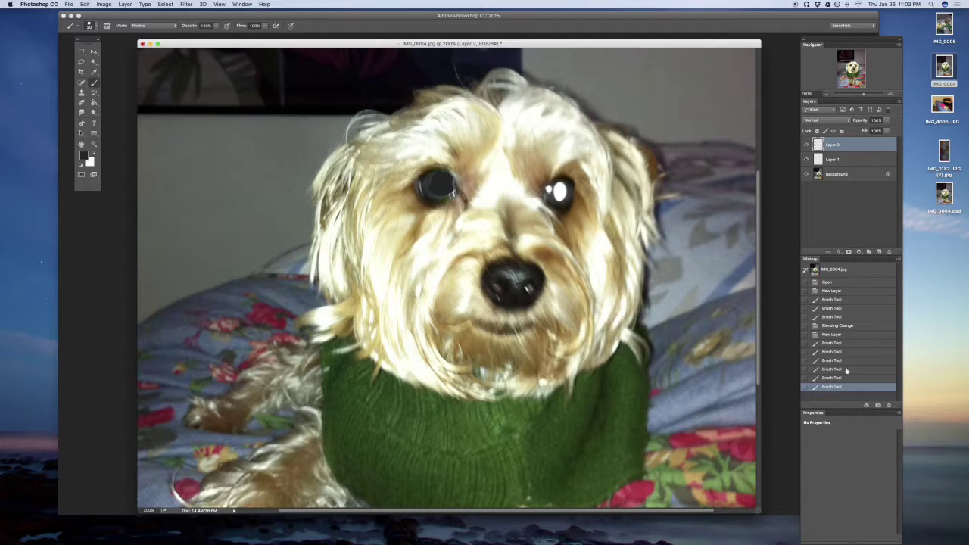
# Paint dark grey over the white glare and small highlight in the dog's right-hand eye.
pyautogui.moveTo(561, 190); pyautogui.dragTo(558, 188)
pyautogui.moveTo(557, 194)
pyautogui.mouseDown()
pyautogui.moveTo(567, 189)
pyautogui.moveTo(556, 189)
pyautogui.mouseUp()
pyautogui.click(550, 189)
pyautogui.click(550, 189)
pyautogui.click(549, 189)
# Change the foreground colour to black and paint a pupil in the centre of each eye.
pyautogui.click(84, 156)
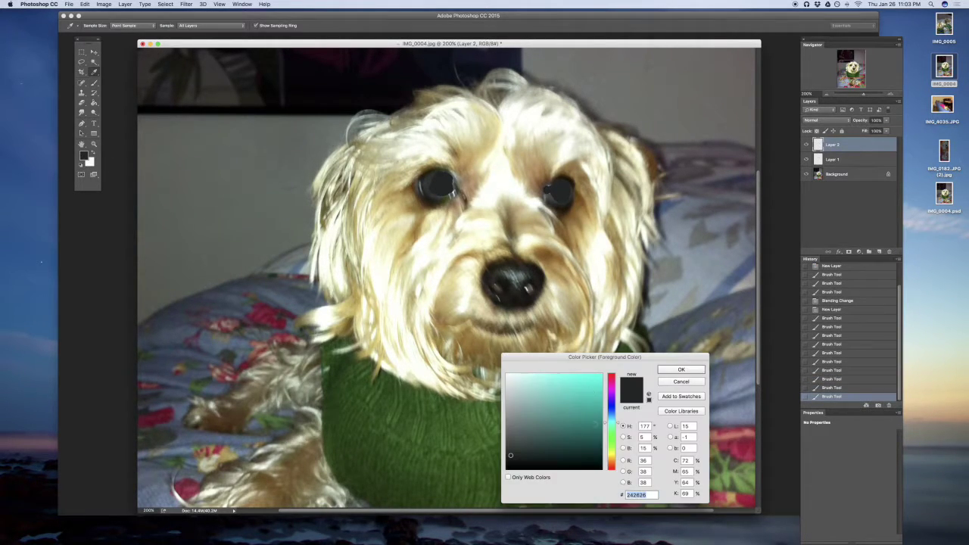
pyautogui.click(507, 459)
pyautogui.click(679, 371)
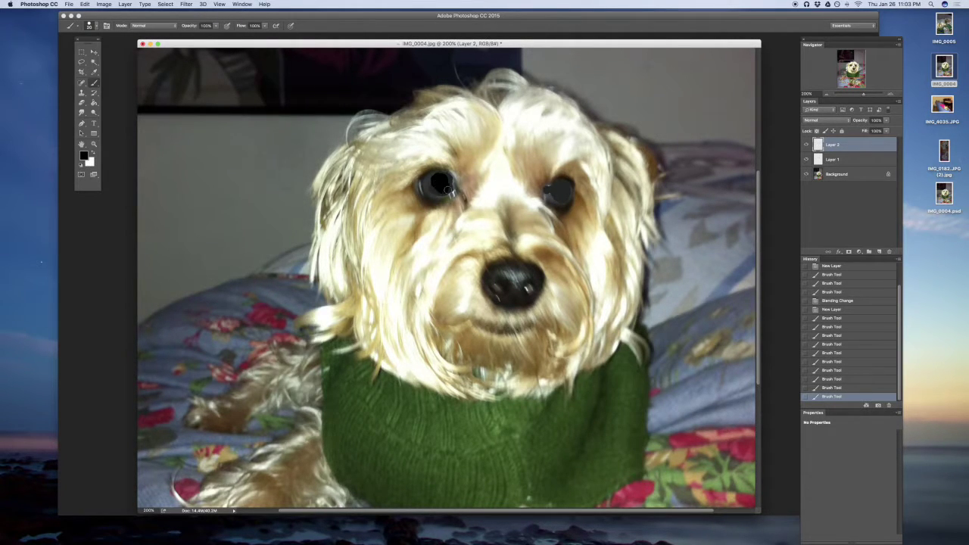
pyautogui.moveTo(444, 187); pyautogui.dragTo(444, 186)
pyautogui.moveTo(560, 191); pyautogui.dragTo(560, 189)
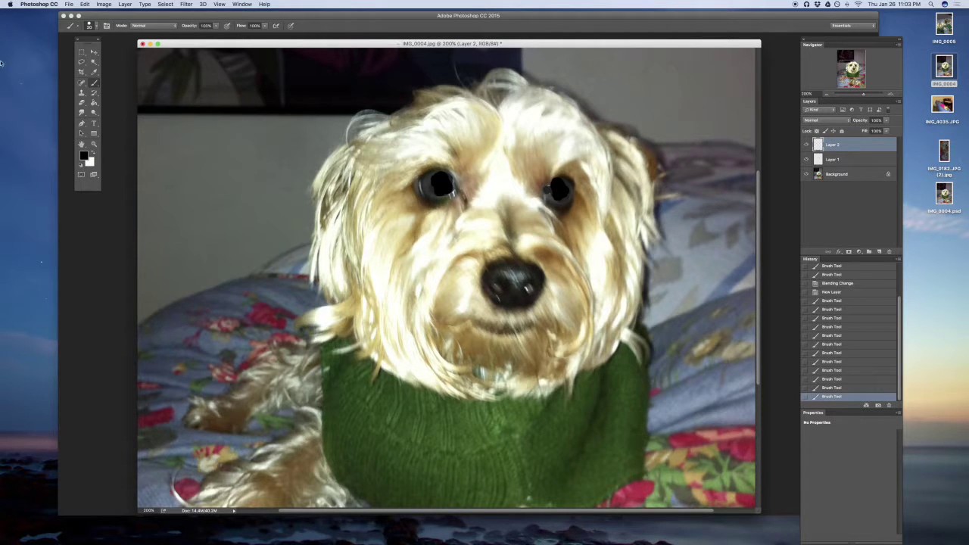
# Erase parts of the paint over both pupils with the Eraser tool.
pyautogui.click(81, 112)
pyautogui.click(81, 102)
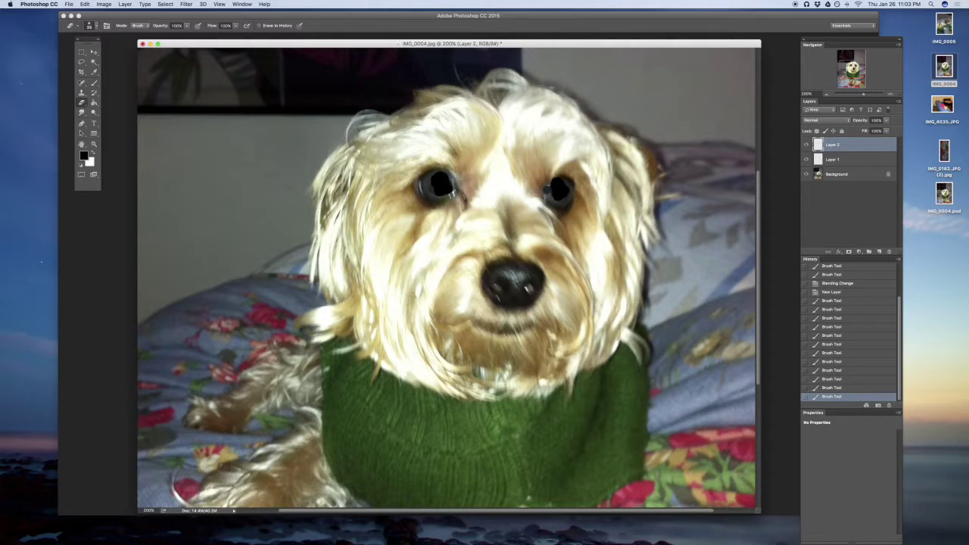
pyautogui.moveTo(444, 174)
pyautogui.mouseDown()
pyautogui.moveTo(436, 190)
pyautogui.moveTo(447, 191)
pyautogui.mouseUp()
pyautogui.moveTo(559, 190)
pyautogui.mouseDown()
pyautogui.moveTo(551, 202)
pyautogui.moveTo(574, 194)
pyautogui.moveTo(558, 180)
pyautogui.mouseUp()
# Blend the black and grey paint in both eyes with the Smudge tool at 50% strength.
pyautogui.click(81, 112)
pyautogui.moveTo(884, 94); pyautogui.dragTo(866, 95)
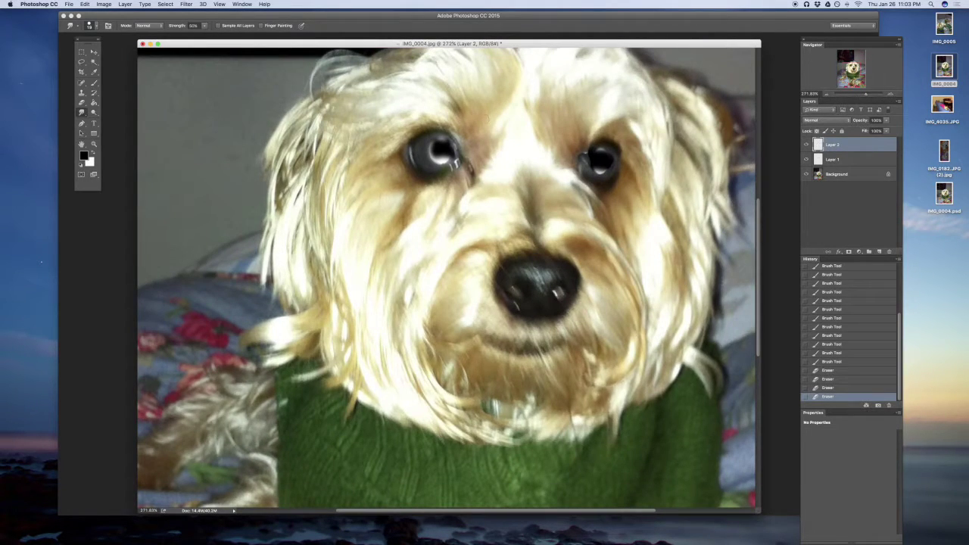
pyautogui.moveTo(430, 143); pyautogui.dragTo(436, 142)
pyautogui.moveTo(437, 144); pyautogui.dragTo(435, 136)
pyautogui.moveTo(433, 141); pyautogui.dragTo(432, 147)
pyautogui.moveTo(432, 145)
pyautogui.mouseDown()
pyautogui.moveTo(421, 156)
pyautogui.moveTo(439, 151)
pyautogui.moveTo(430, 163)
pyautogui.moveTo(442, 165)
pyautogui.mouseUp()
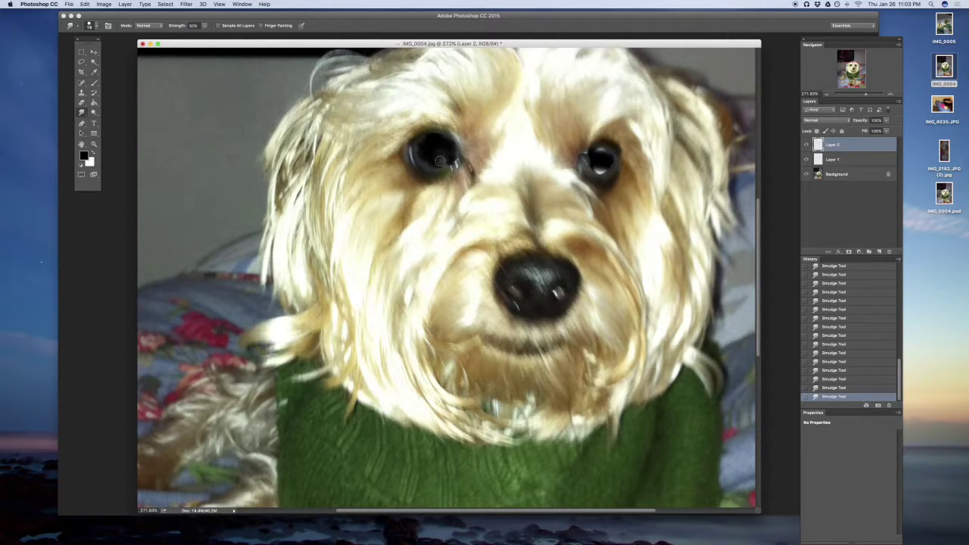
pyautogui.moveTo(421, 150); pyautogui.dragTo(423, 155)
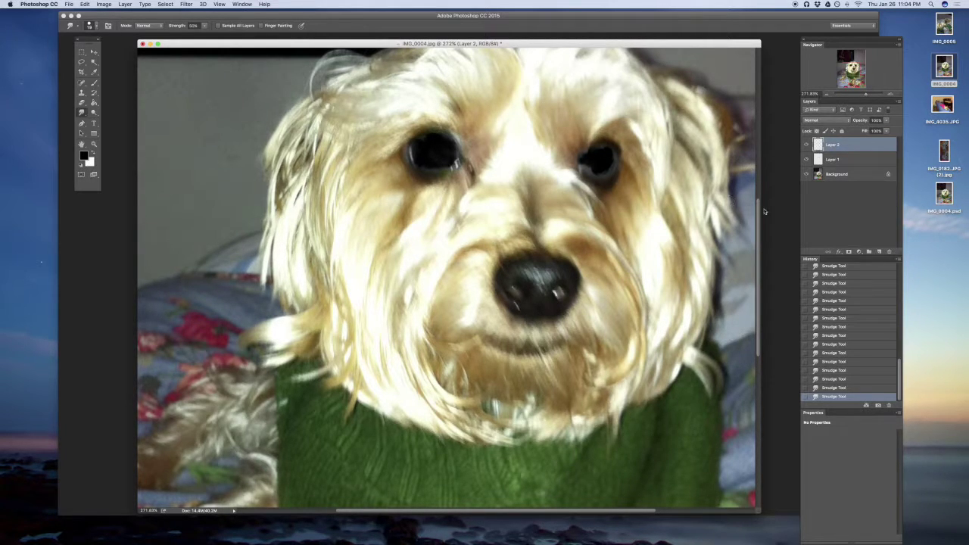
# Smudge the paint around the rim and centre of the right-hand eye with a 27 px brush.
pyautogui.rightClick(587, 181)
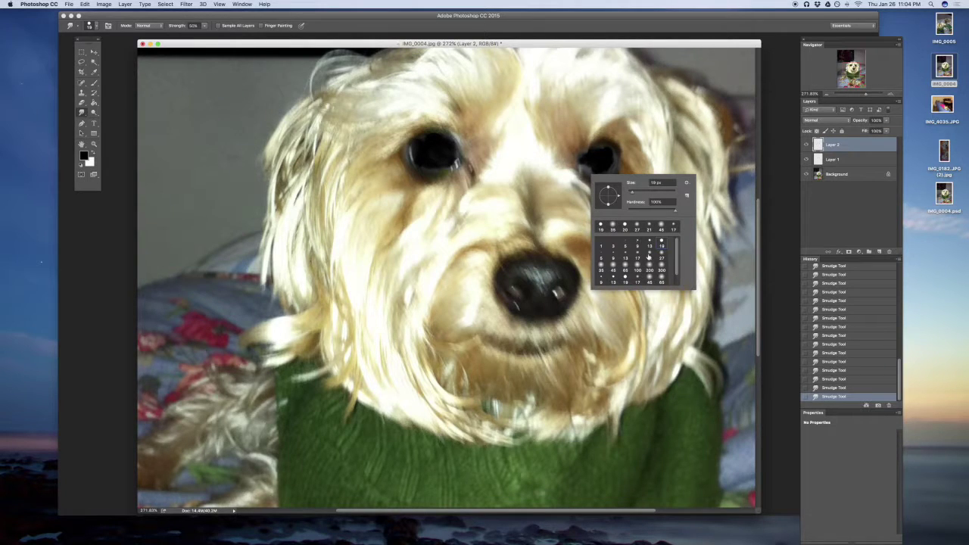
pyautogui.click(583, 177)
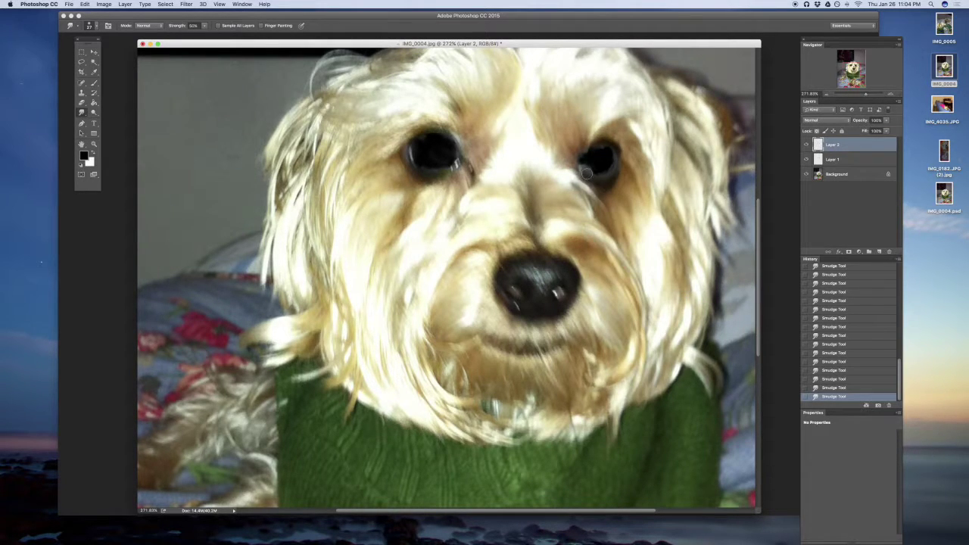
pyautogui.moveTo(585, 172); pyautogui.dragTo(614, 171)
pyautogui.click(94, 83)
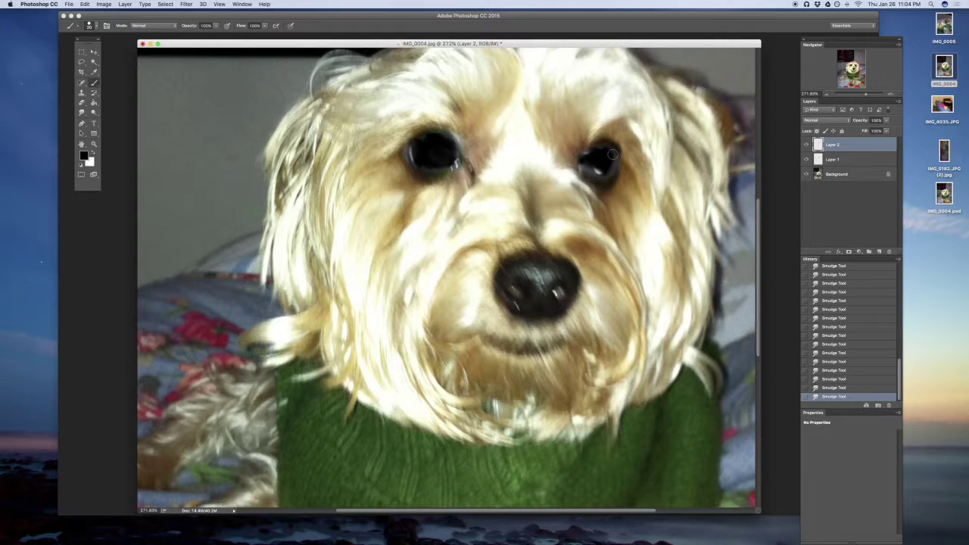
pyautogui.click(81, 113)
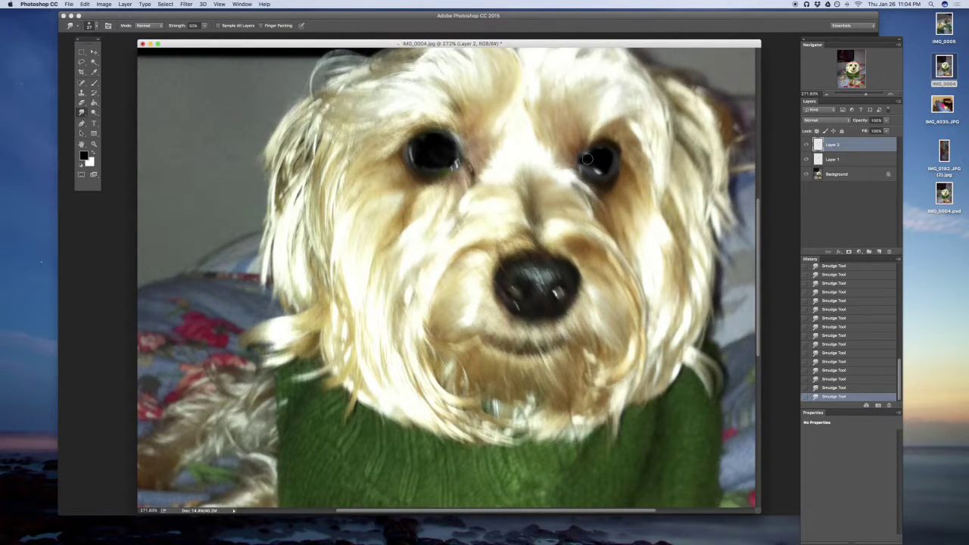
pyautogui.moveTo(598, 160)
pyautogui.mouseDown()
pyautogui.moveTo(612, 160)
pyautogui.moveTo(613, 146)
pyautogui.moveTo(595, 169)
pyautogui.mouseUp()
# Add a layer directly above Background and paint black along the left-hand eye's rim with a soft 35 px brush.
pyautogui.click(871, 175)
pyautogui.click(882, 251)
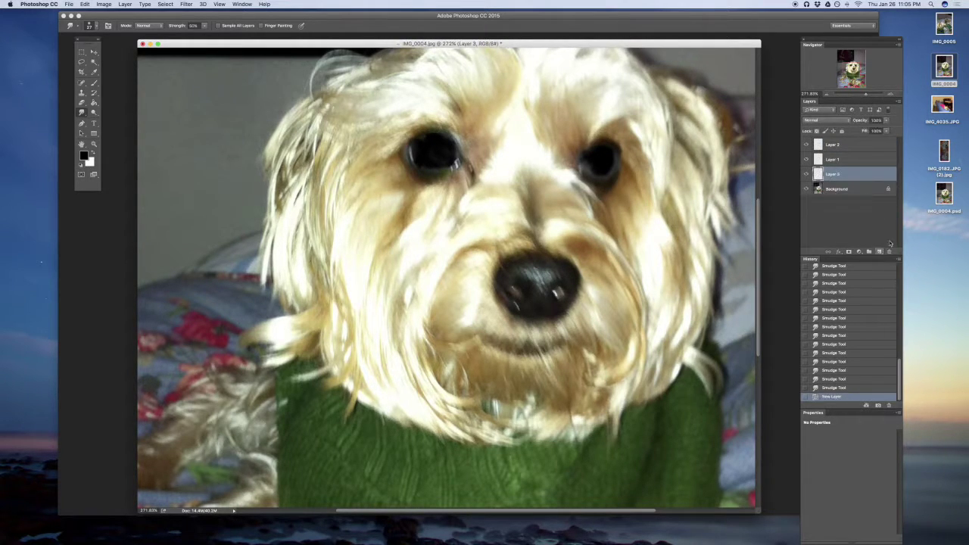
pyautogui.click(93, 83)
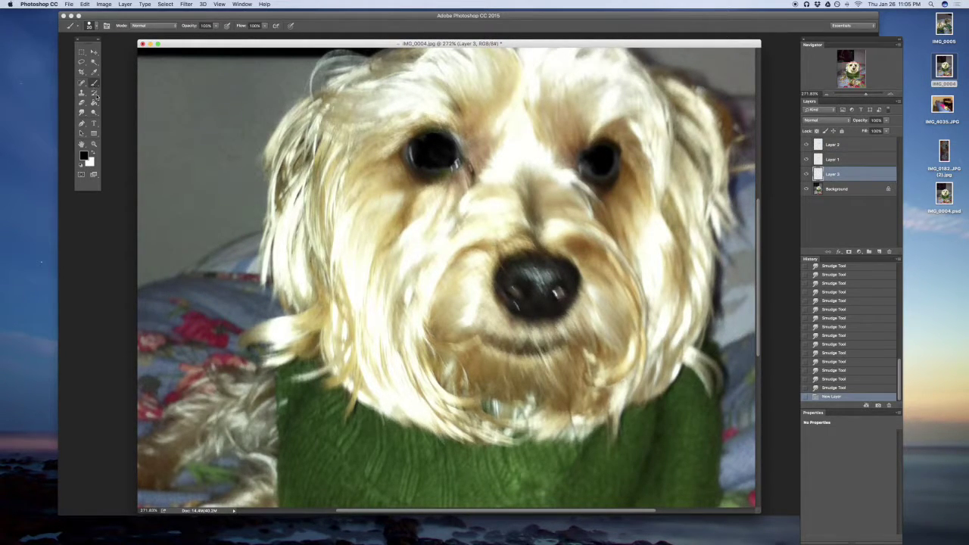
pyautogui.moveTo(409, 147); pyautogui.dragTo(413, 162)
pyautogui.click(828, 387)
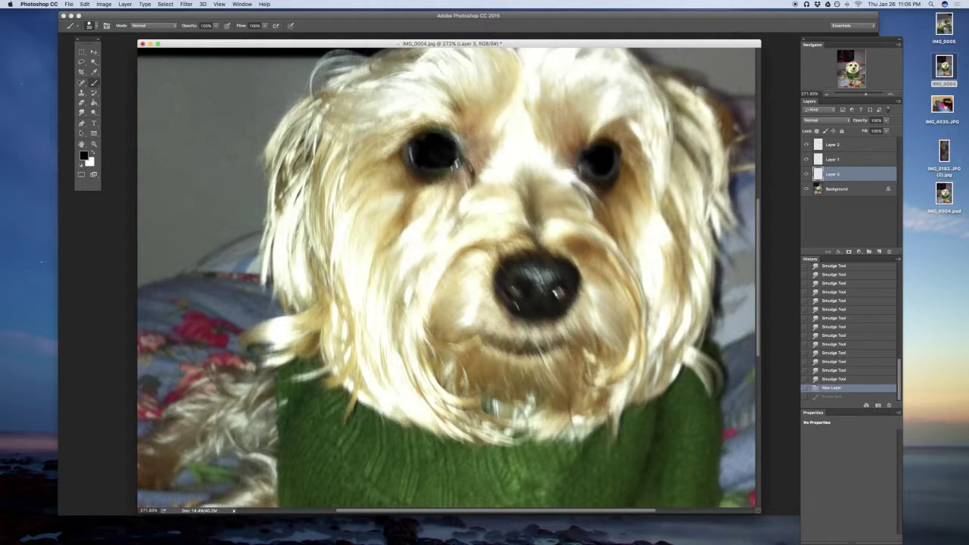
pyautogui.rightClick(439, 156)
pyautogui.click(448, 243)
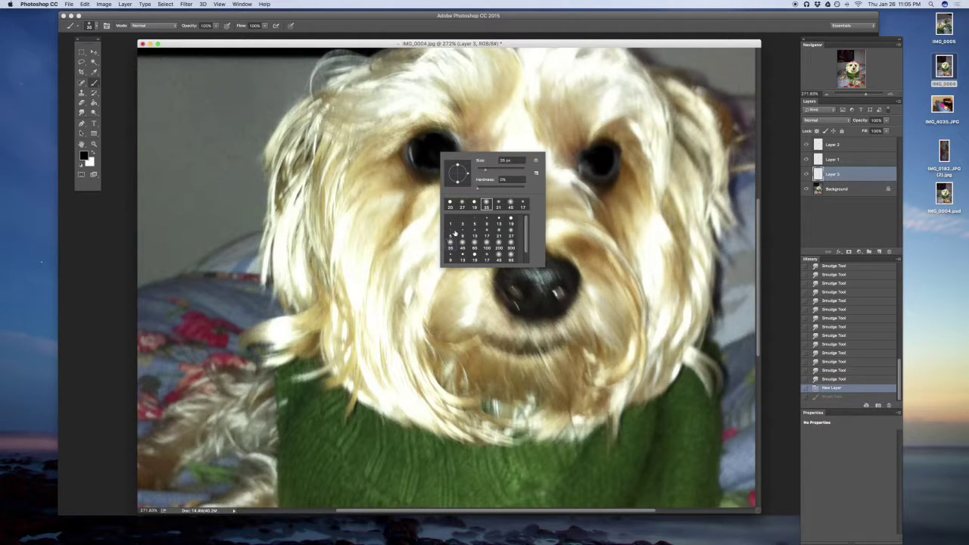
pyautogui.click(410, 150)
pyautogui.moveTo(409, 150); pyautogui.dragTo(413, 160)
pyautogui.moveTo(445, 168); pyautogui.dragTo(452, 163)
pyautogui.click(451, 164)
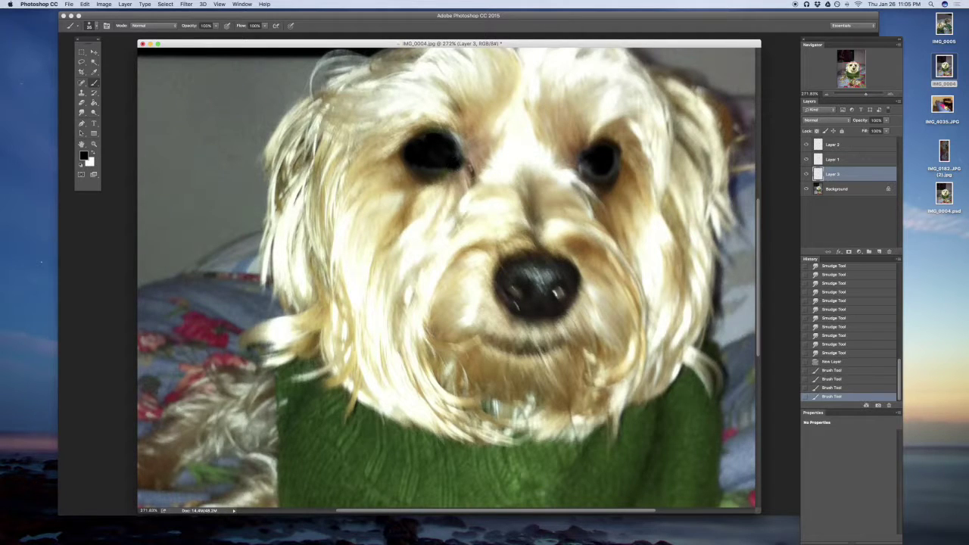
# Lower the rim layer's fill to 40% and dab black at the edge of the right-hand eye.
pyautogui.moveTo(886, 131); pyautogui.dragTo(875, 141)
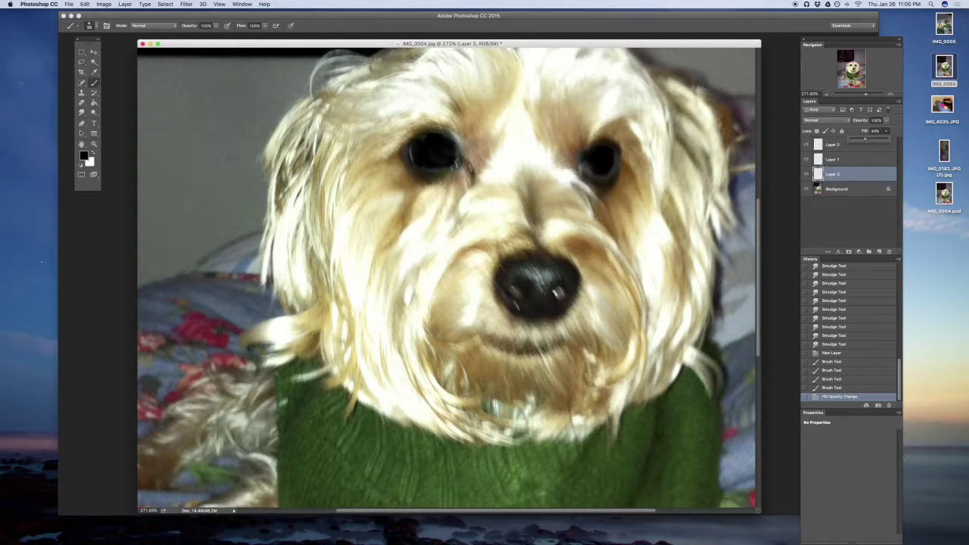
pyautogui.click(583, 171)
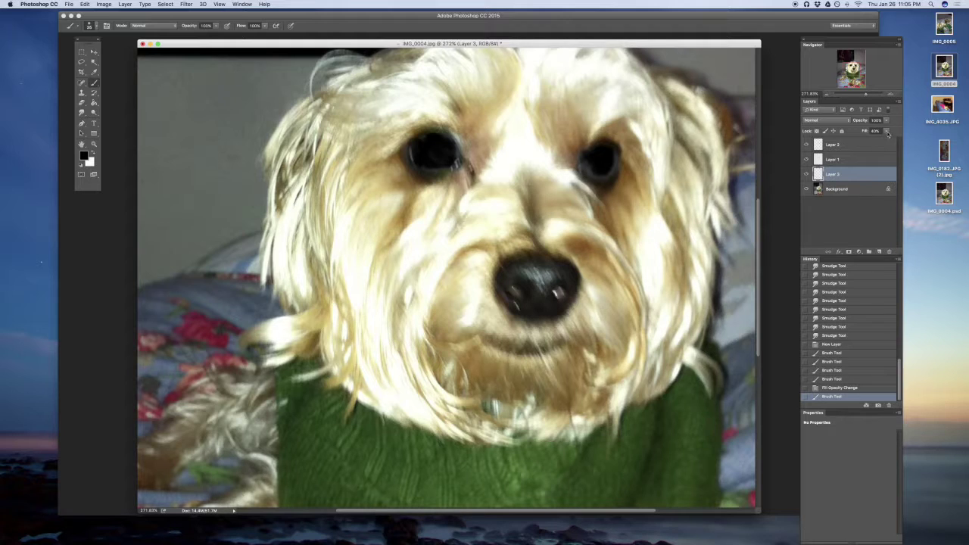
pyautogui.click(830, 149)
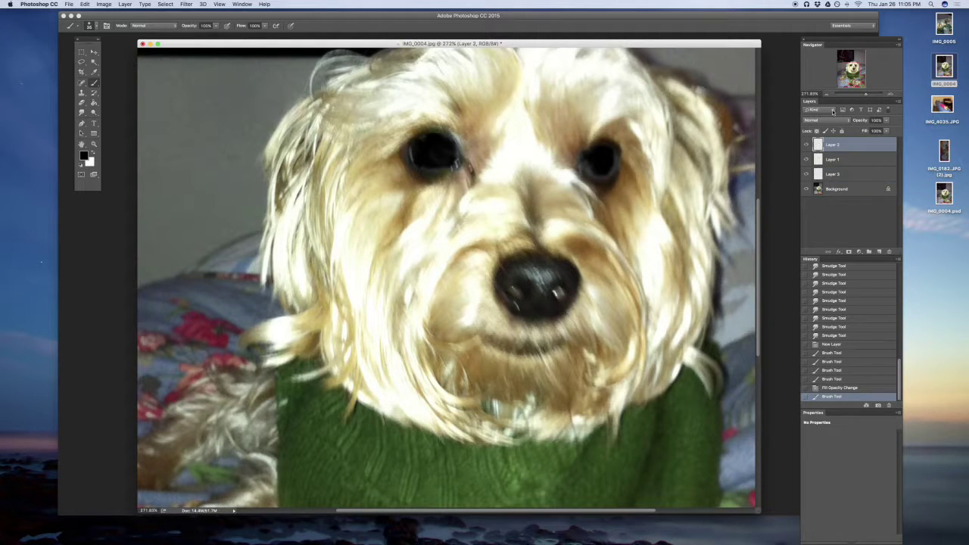
# Duplicate the Background layer and move the copy to the top of the layer stack.
pyautogui.click(839, 189)
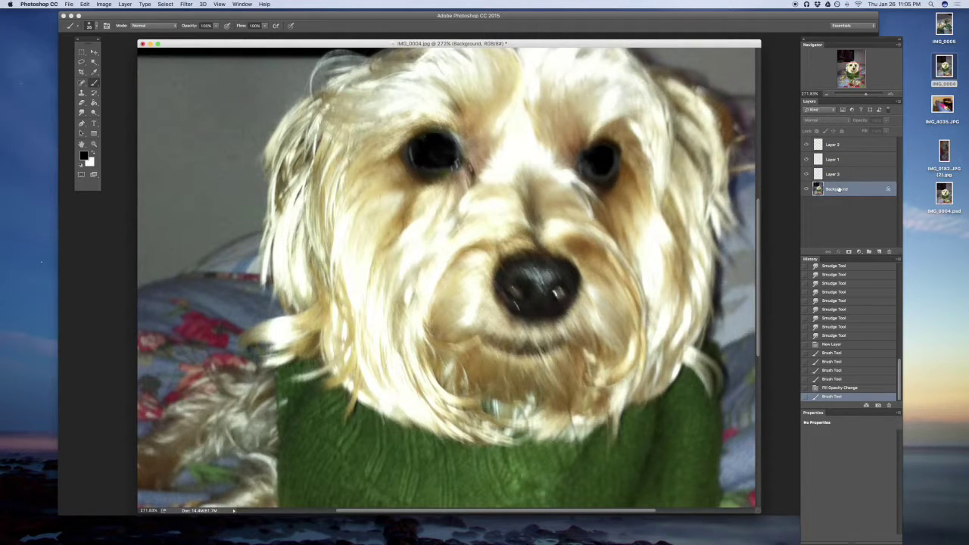
pyautogui.press('super+j')
pyautogui.moveTo(839, 190); pyautogui.dragTo(841, 142)
pyautogui.click(840, 145)
# Compare the original and retouched photo by toggling the background copy's visibility, leaving the copy hidden.
pyautogui.click(824, 95)
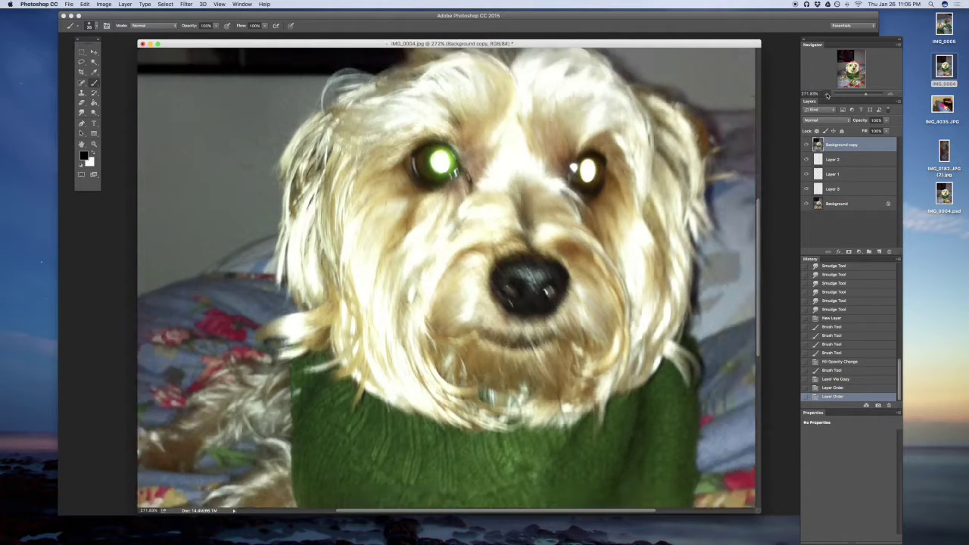
pyautogui.click(824, 94)
pyautogui.click(825, 94)
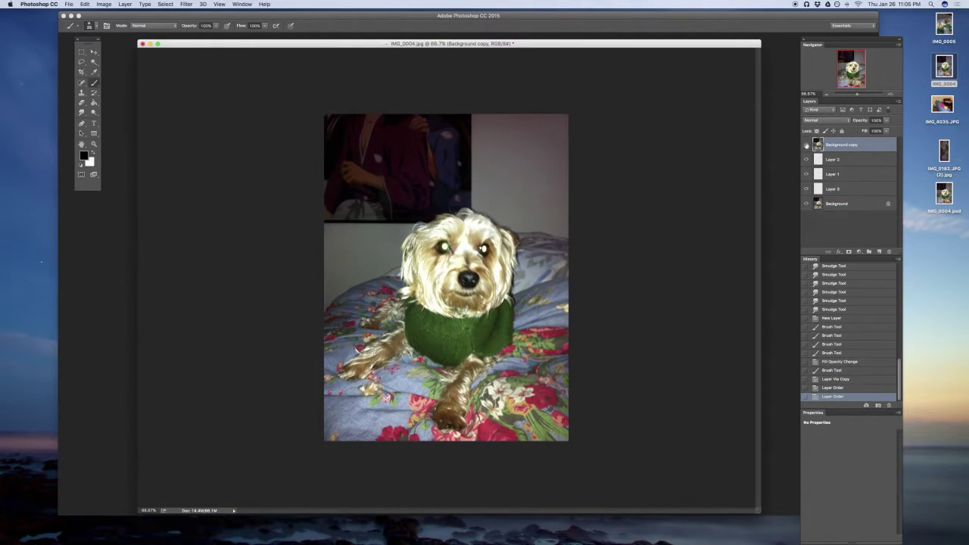
pyautogui.click(806, 147)
pyautogui.click(806, 147)
pyautogui.click(806, 147)
pyautogui.click(807, 148)
pyautogui.click(807, 147)
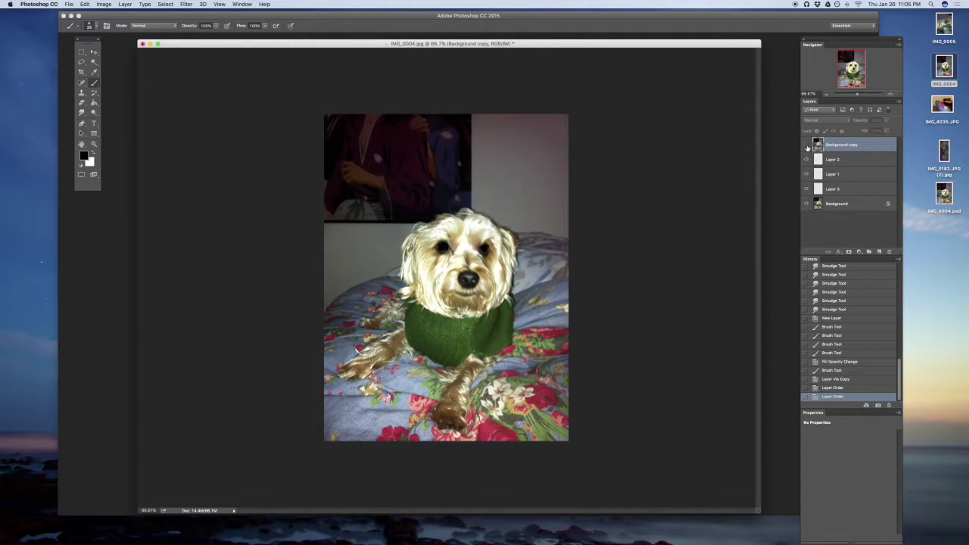
# Smudge the remaining light edges around both eyes on Layer 2.
pyautogui.click(890, 95)
pyautogui.click(891, 95)
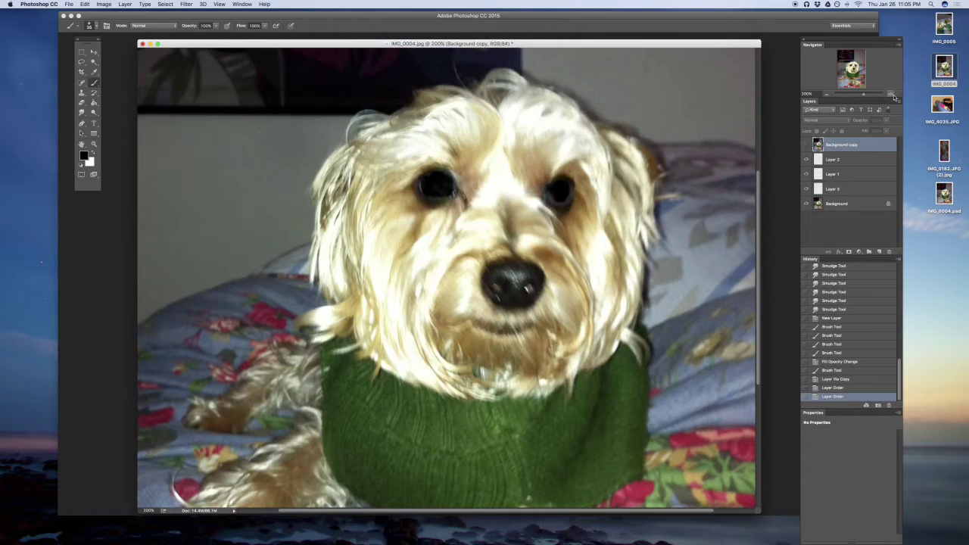
pyautogui.click(807, 160)
pyautogui.click(807, 160)
pyautogui.click(833, 160)
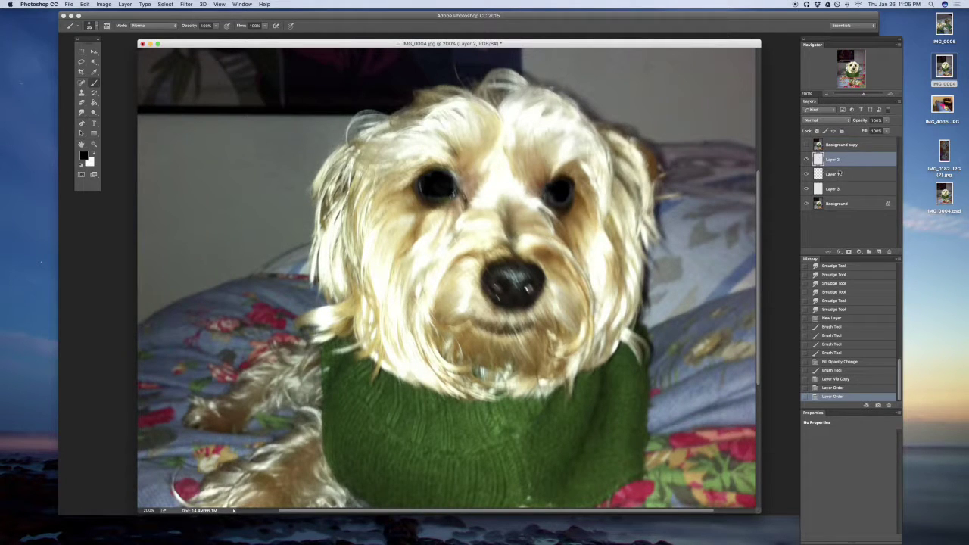
pyautogui.click(82, 112)
pyautogui.moveTo(553, 196); pyautogui.dragTo(559, 203)
pyautogui.moveTo(559, 202)
pyautogui.mouseDown()
pyautogui.moveTo(572, 193)
pyautogui.moveTo(553, 203)
pyautogui.mouseUp()
pyautogui.moveTo(424, 191)
pyautogui.mouseDown()
pyautogui.moveTo(422, 182)
pyautogui.moveTo(449, 194)
pyautogui.mouseUp()
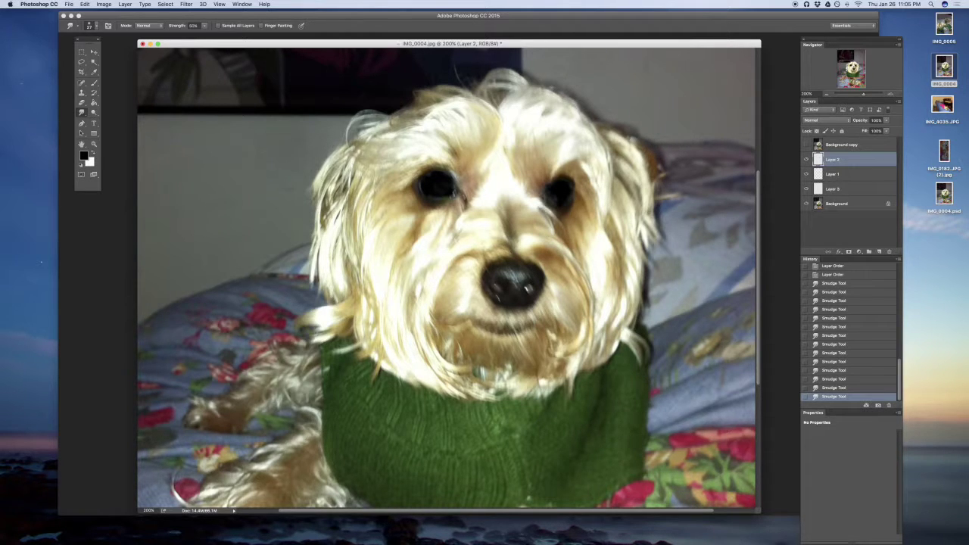
# Compare the retouched eyes with the original glare by toggling the Background copy's visibility, leaving it hidden.
pyautogui.click(805, 145)
pyautogui.click(805, 145)
pyautogui.click(805, 145)
pyautogui.click(805, 144)
# Add a new layer above Layer 2 and set up a soft 45 px brush with dark grey 333333 as foreground colour.
pyautogui.click(879, 251)
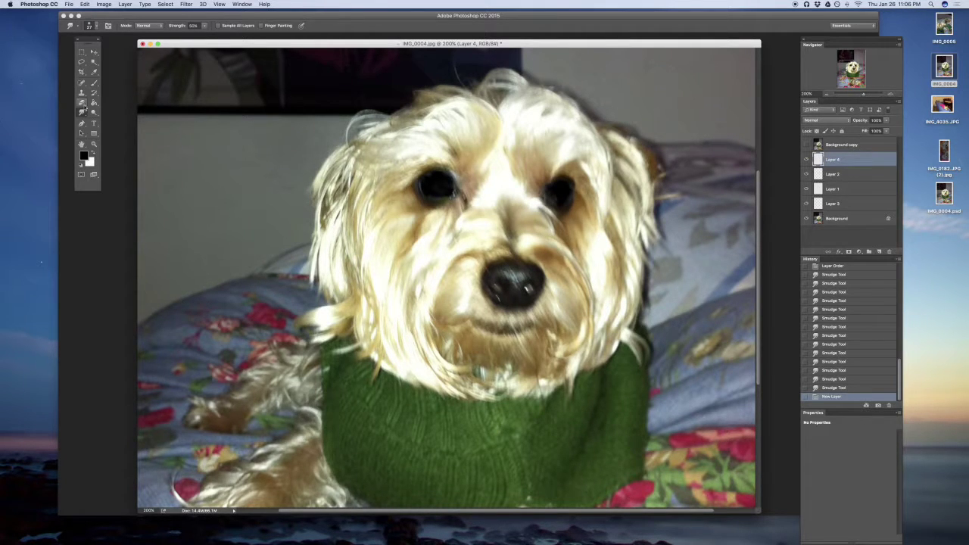
pyautogui.click(94, 82)
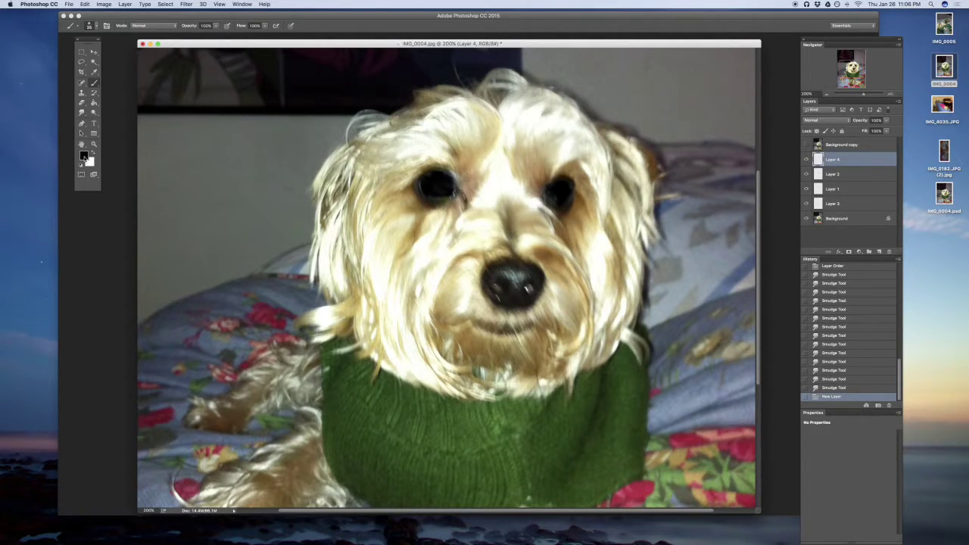
pyautogui.click(84, 155)
pyautogui.click(505, 452)
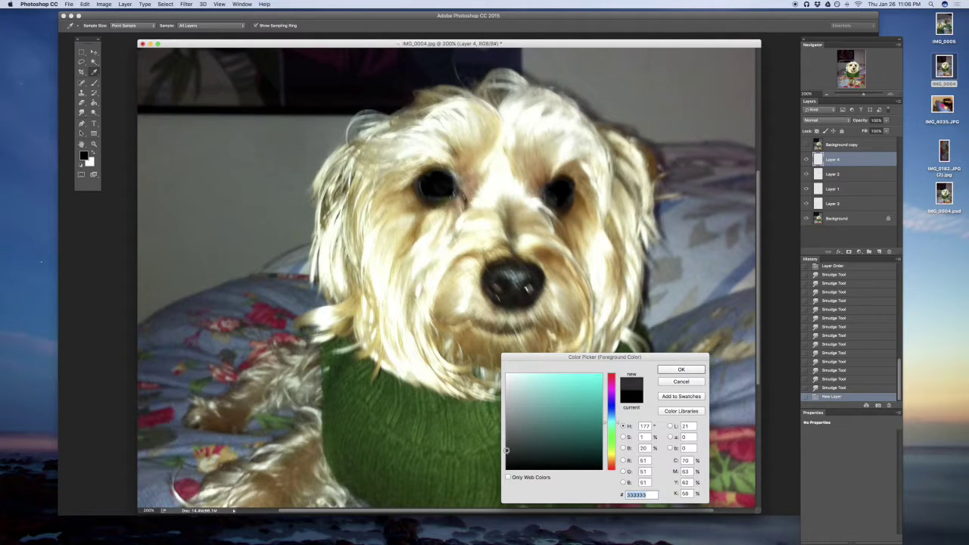
pyautogui.click(667, 371)
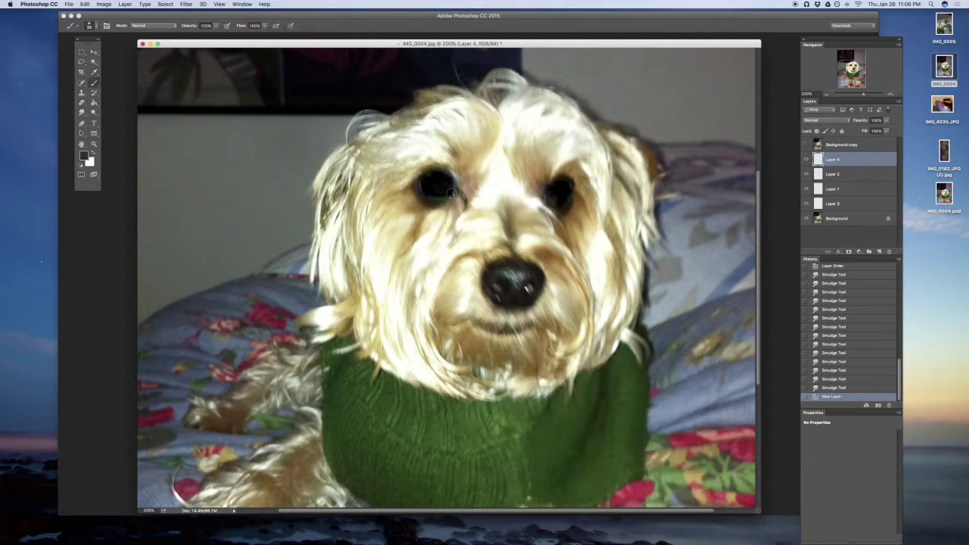
pyautogui.rightClick(576, 333)
pyautogui.click(607, 279)
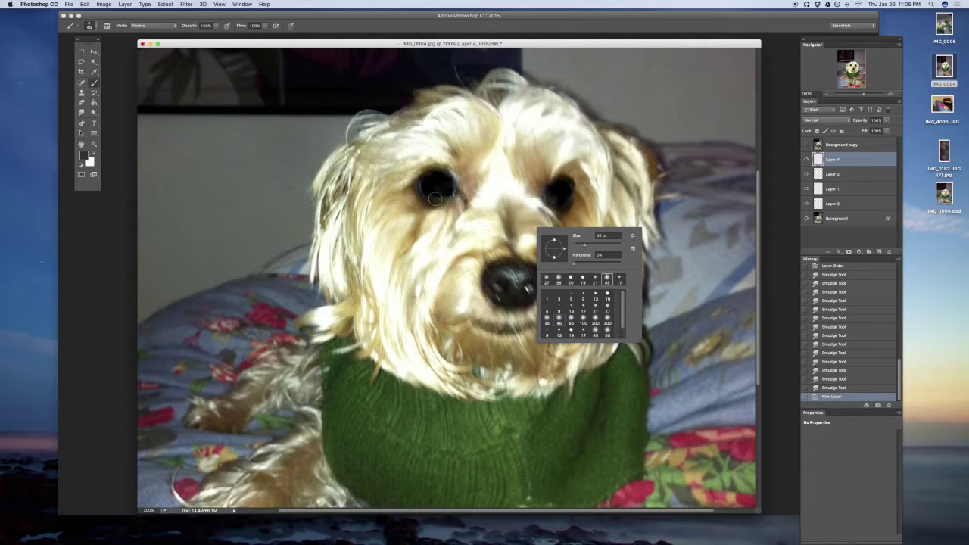
# Show the Background copy and lower its fill to about 50% as a see-through guide, checking it against Layer 4.
pyautogui.click(810, 145)
pyautogui.click(807, 146)
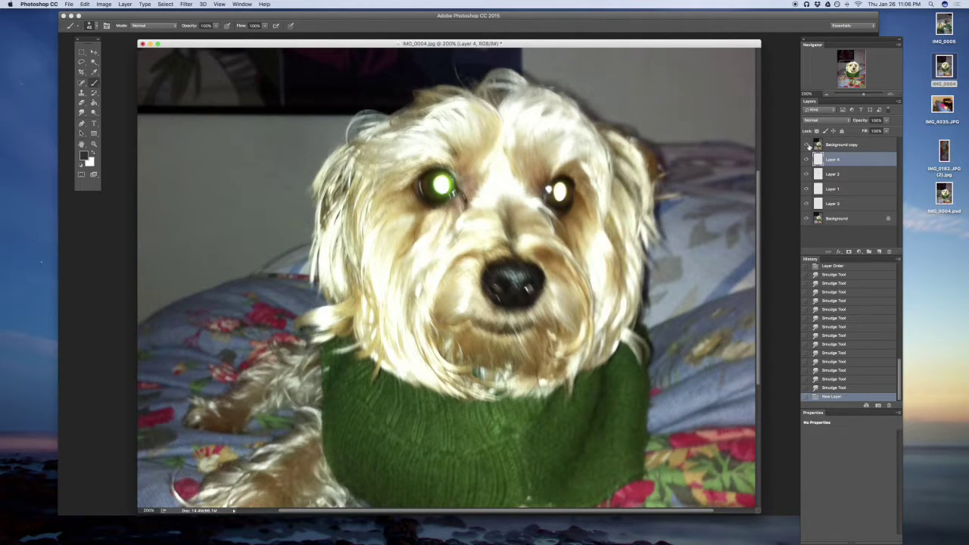
pyautogui.click(843, 145)
pyautogui.moveTo(884, 131); pyautogui.dragTo(854, 144)
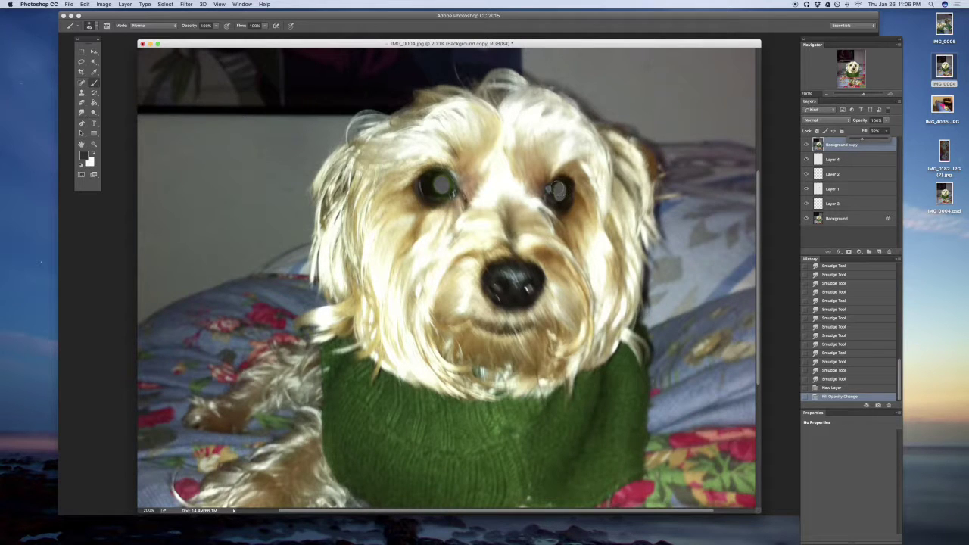
pyautogui.click(814, 159)
pyautogui.click(807, 157)
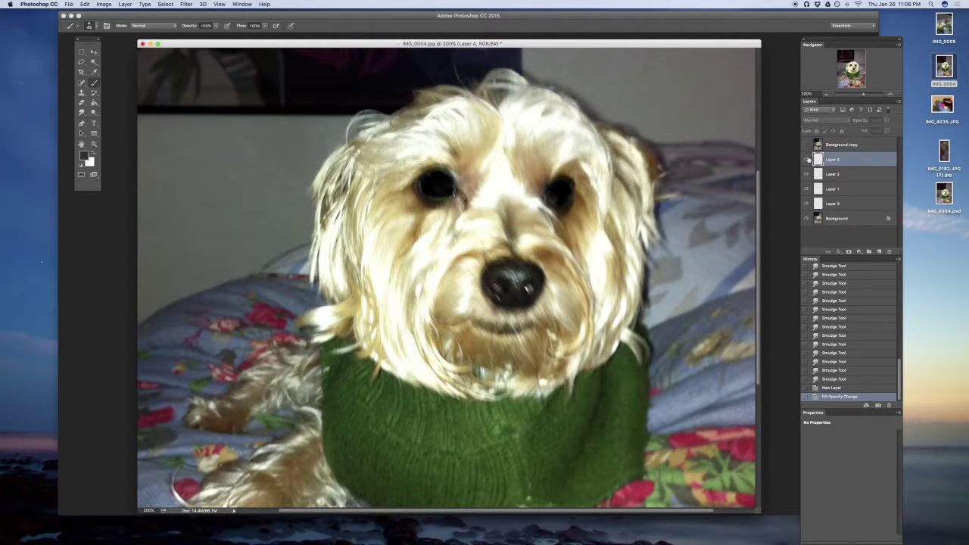
pyautogui.click(807, 159)
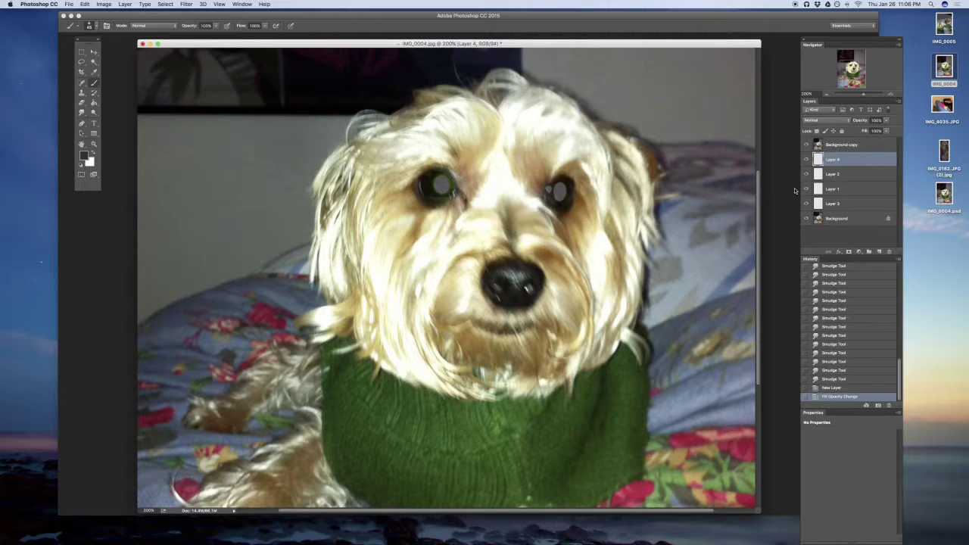
# Dab dark grey over the glare spots in both pupils on Layer 4 and check them with the Background copy hidden.
pyautogui.click(837, 146)
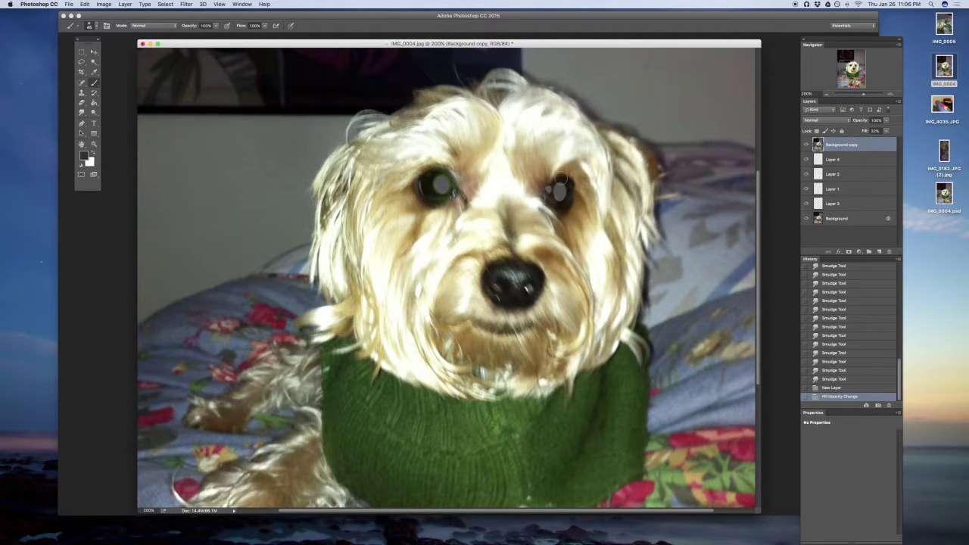
pyautogui.click(836, 162)
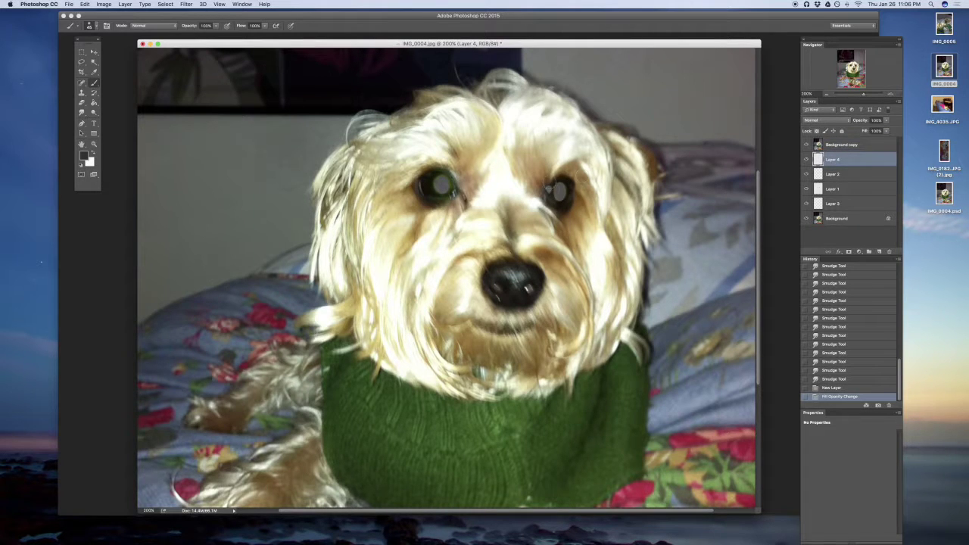
pyautogui.click(559, 190)
pyautogui.click(561, 197)
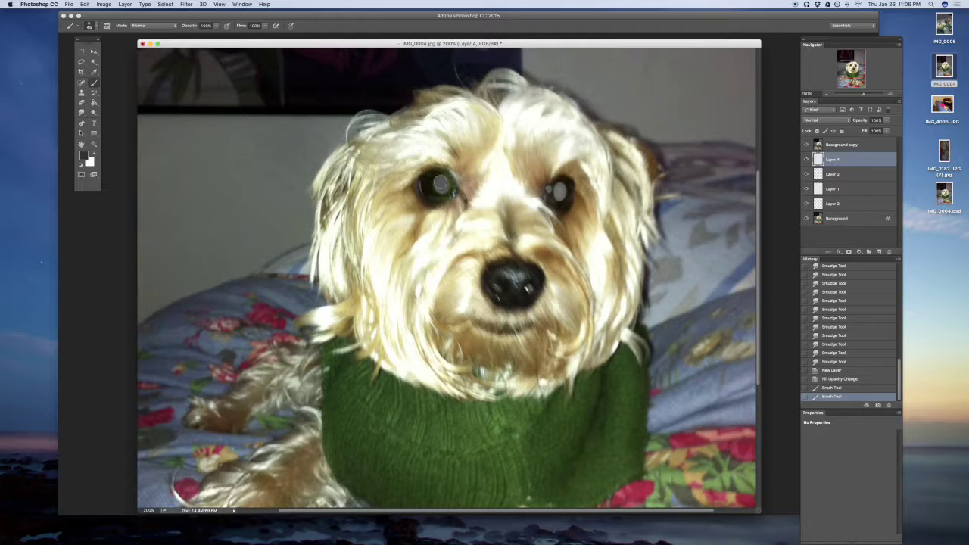
pyautogui.click(440, 186)
pyautogui.click(440, 184)
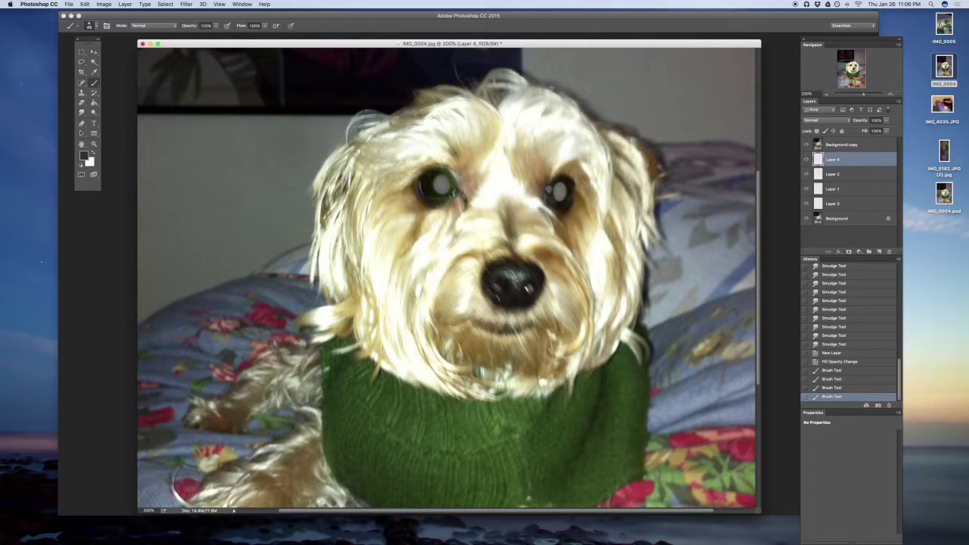
pyautogui.click(807, 145)
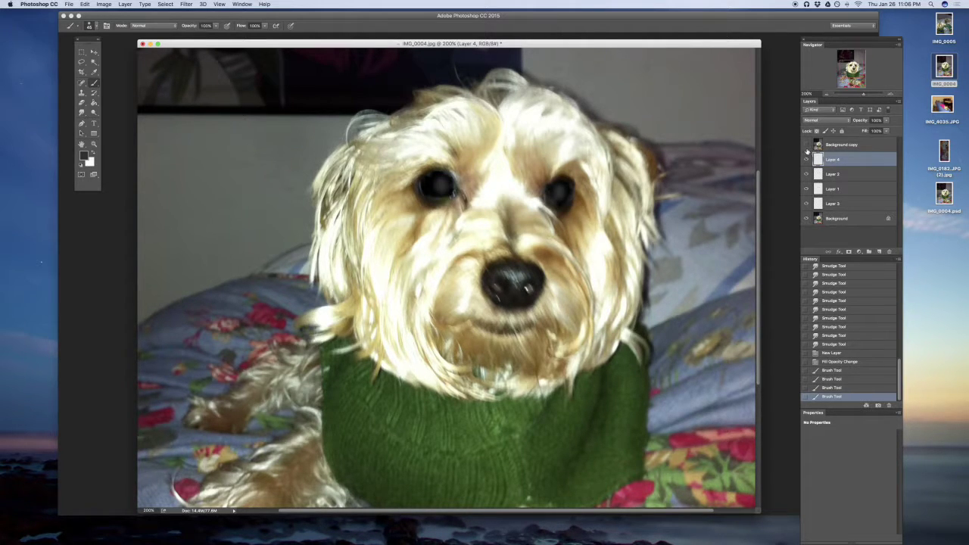
pyautogui.click(807, 145)
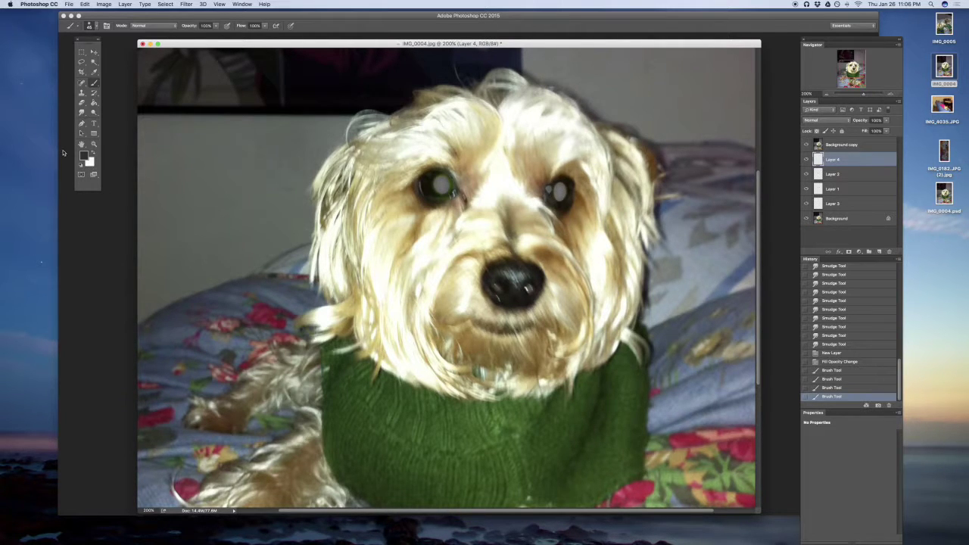
# Choose a slightly lighter grey, dab it over both pupils on Layer 4, and hide the Background copy.
pyautogui.click(85, 156)
pyautogui.moveTo(510, 448); pyautogui.dragTo(508, 443)
pyautogui.click(681, 371)
pyautogui.click(441, 183)
pyautogui.click(443, 186)
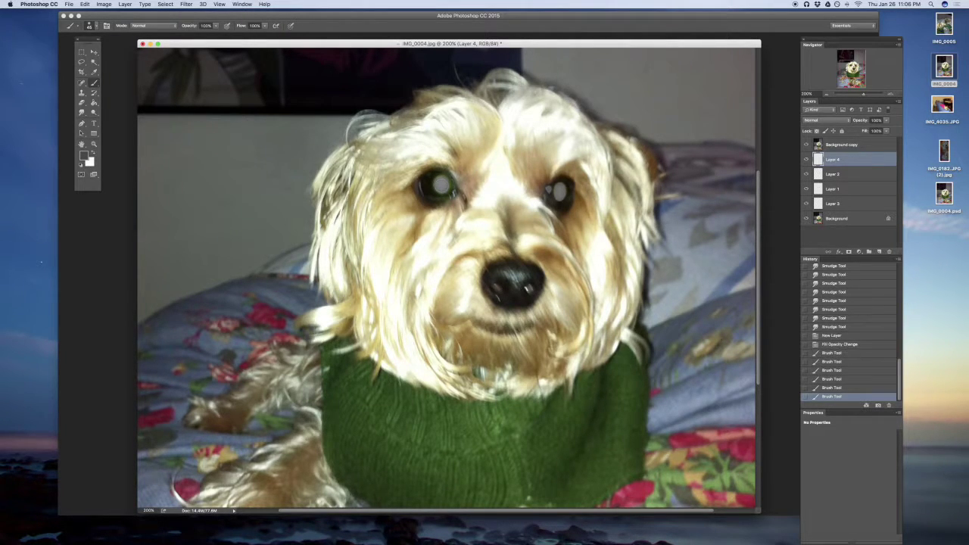
pyautogui.click(558, 192)
pyautogui.click(558, 193)
pyautogui.click(806, 160)
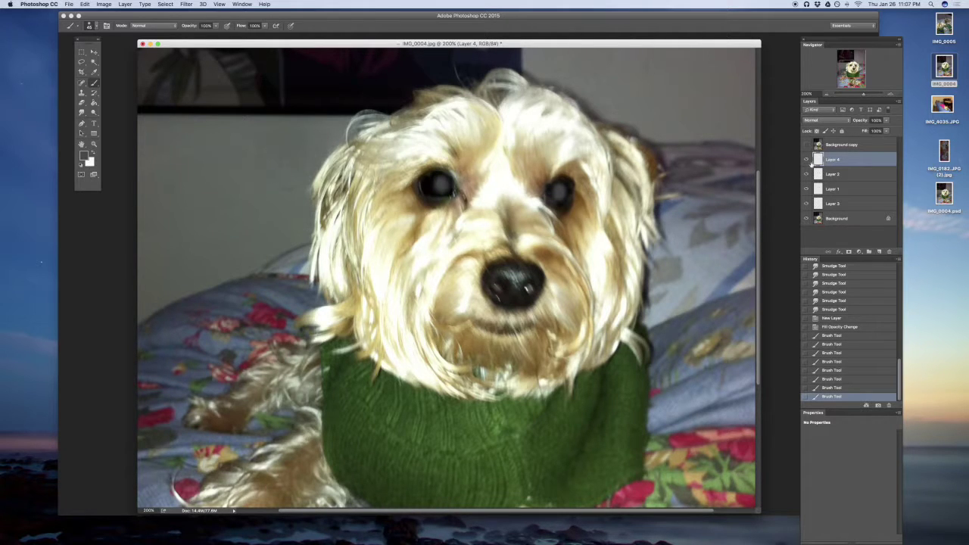
# Smudge the grey spots in both pupils on Layer 4, using a 45 px brush to blend them into the black.
pyautogui.click(888, 134)
pyautogui.click(82, 112)
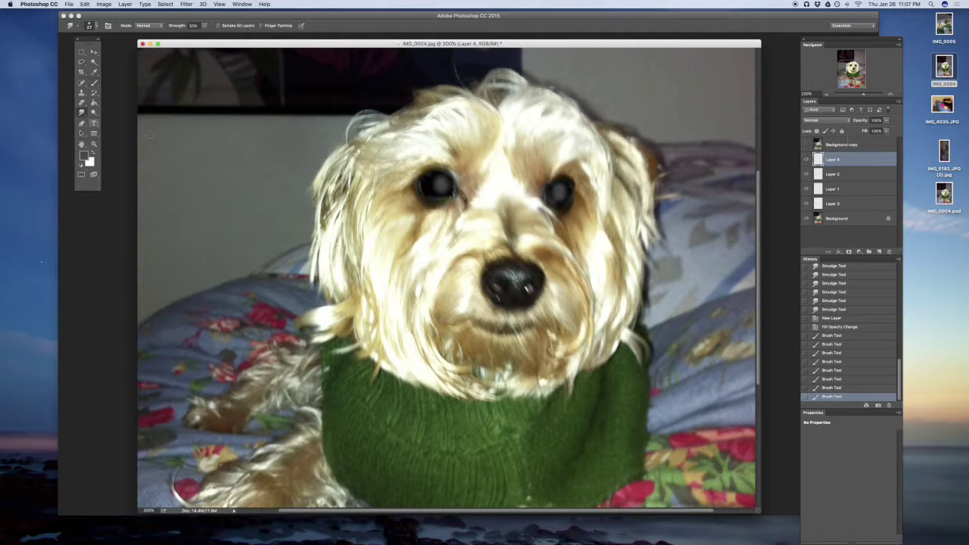
pyautogui.click(891, 93)
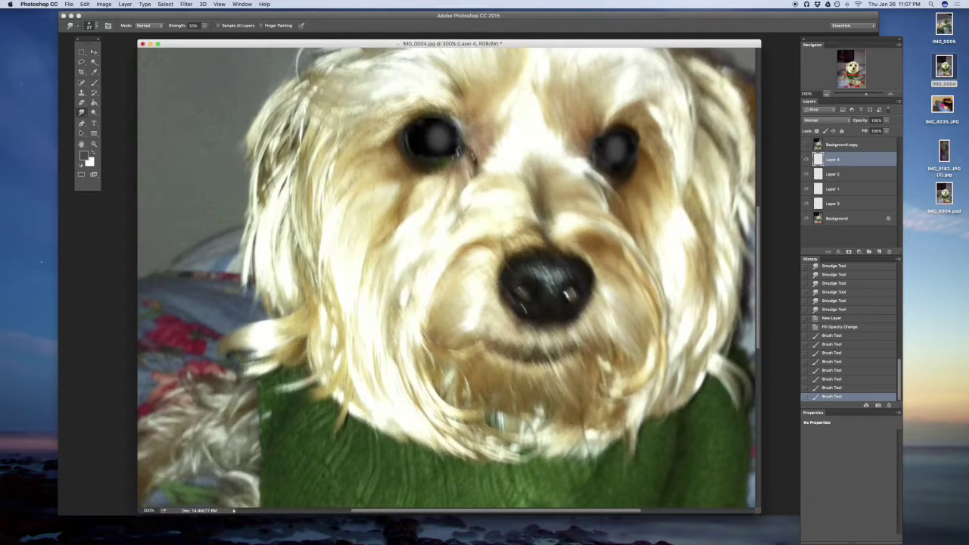
pyautogui.moveTo(432, 139); pyautogui.dragTo(439, 139)
pyautogui.moveTo(438, 141)
pyautogui.mouseDown()
pyautogui.moveTo(448, 145)
pyautogui.moveTo(436, 129)
pyautogui.mouseUp()
pyautogui.rightClick(437, 132)
pyautogui.click(507, 203)
pyautogui.click(433, 137)
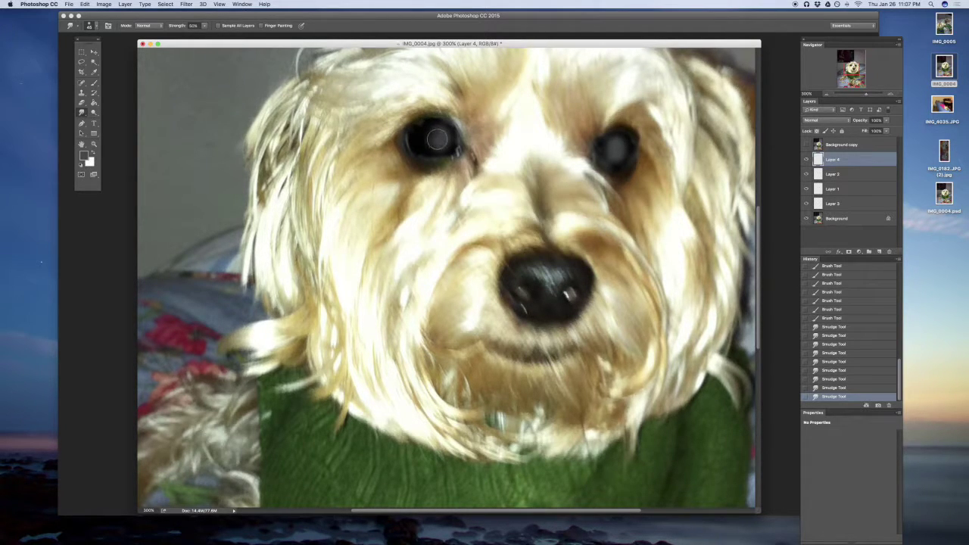
pyautogui.moveTo(433, 136); pyautogui.dragTo(448, 136)
pyautogui.moveTo(612, 150); pyautogui.dragTo(640, 148)
# Set Layer 4's fill to 82% and check its effect on the whole photo.
pyautogui.moveTo(866, 91); pyautogui.dragTo(826, 96)
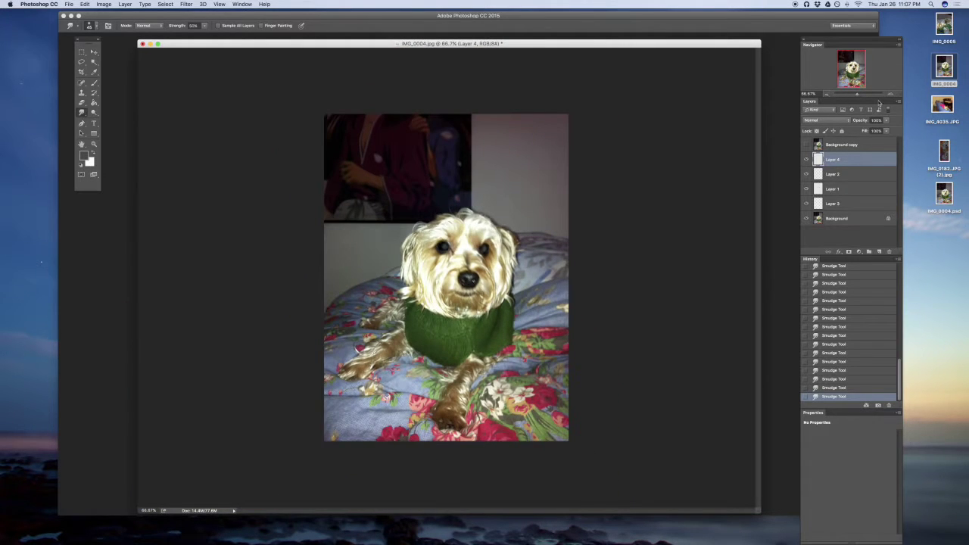
pyautogui.moveTo(887, 132)
pyautogui.mouseDown()
pyautogui.moveTo(877, 141)
pyautogui.moveTo(885, 140)
pyautogui.mouseUp()
pyautogui.click(805, 162)
pyautogui.click(891, 95)
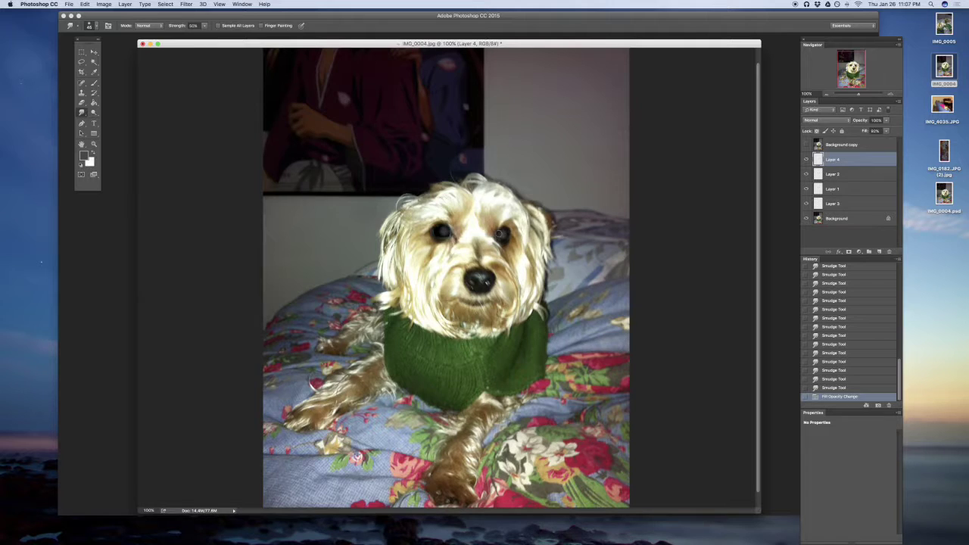
pyautogui.click(623, 259)
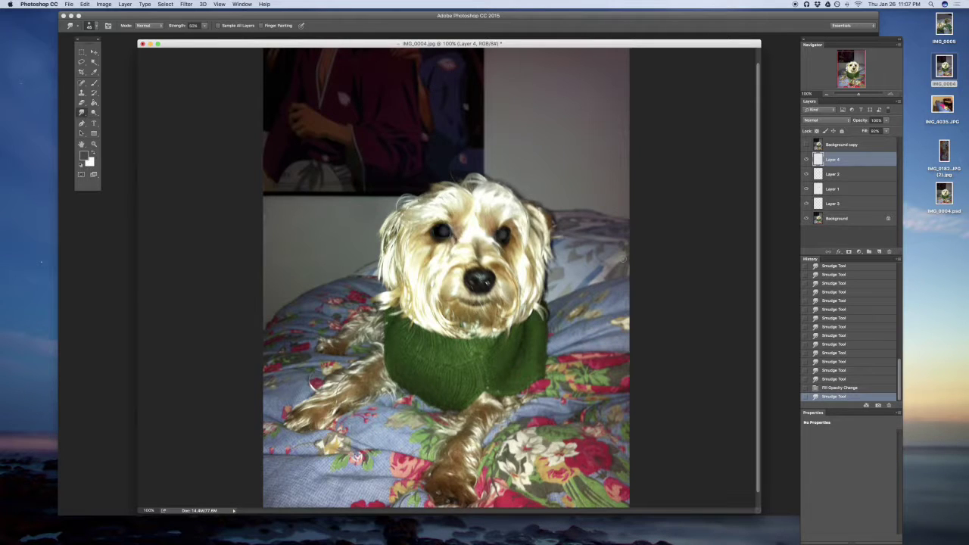
# Add a new layer above Layer 4 and set up a soft 27 px brush with white as foreground colour.
pyautogui.click(878, 251)
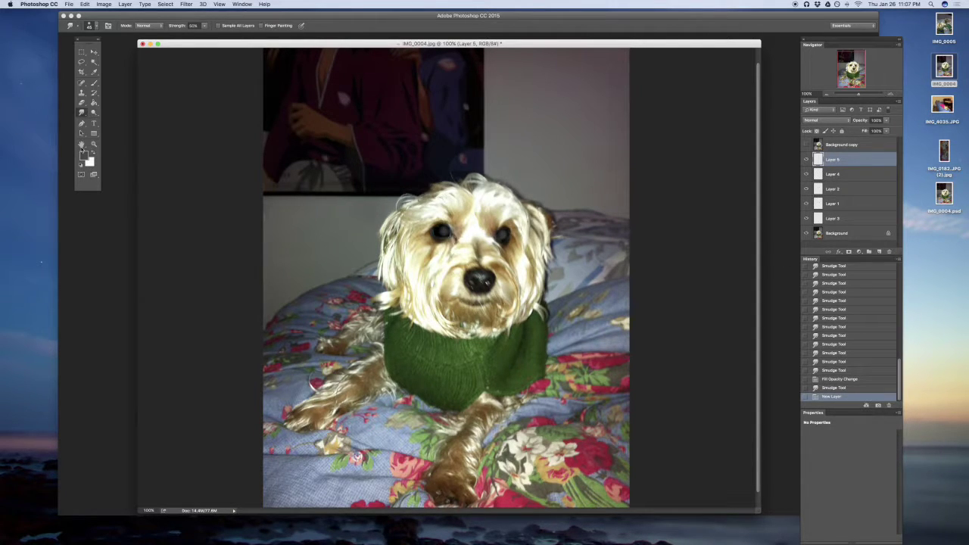
pyautogui.click(92, 153)
pyautogui.click(95, 84)
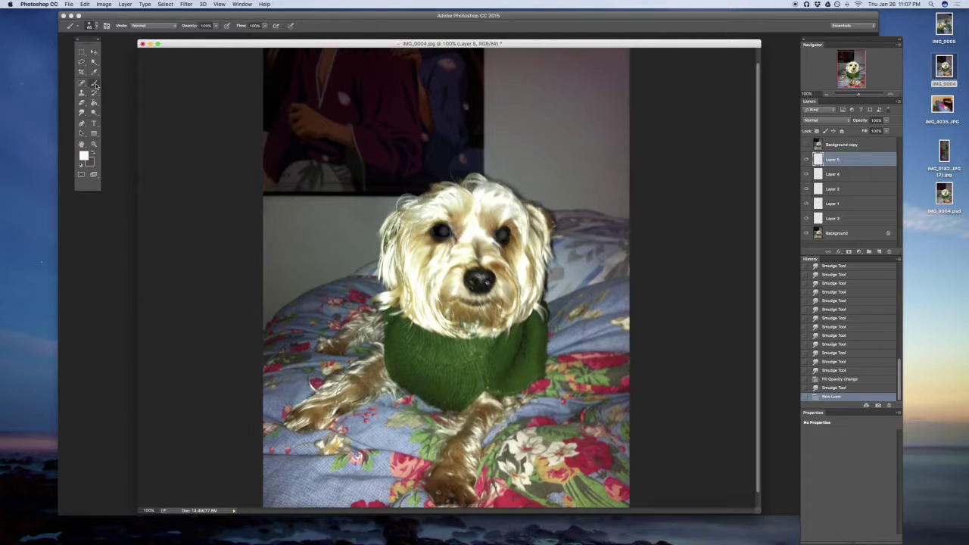
pyautogui.click(889, 91)
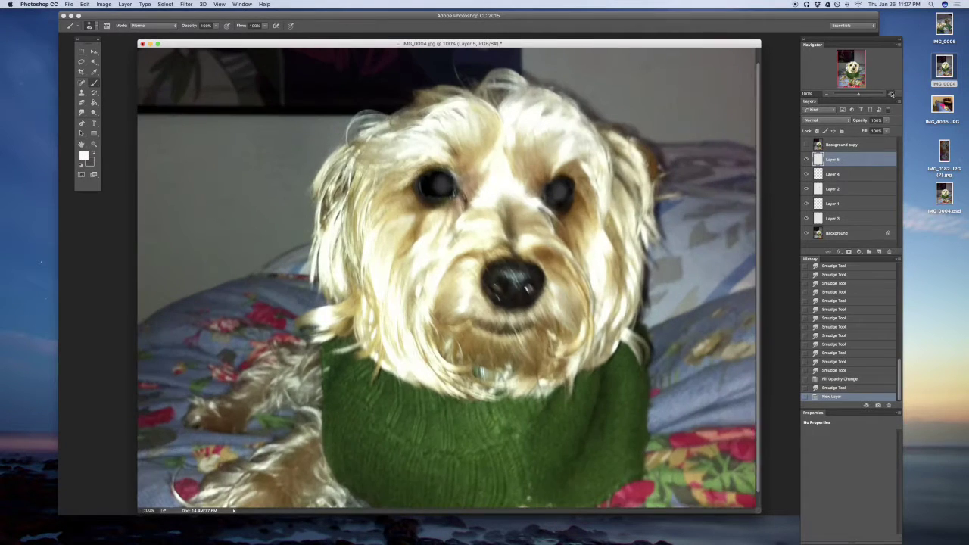
pyautogui.click(807, 159)
pyautogui.click(807, 160)
pyautogui.click(806, 160)
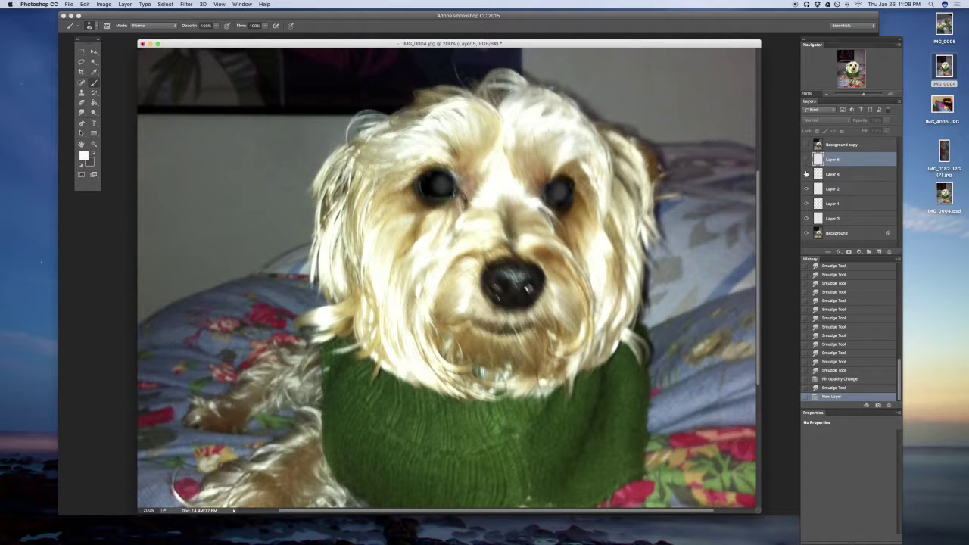
pyautogui.click(807, 160)
pyautogui.rightClick(446, 186)
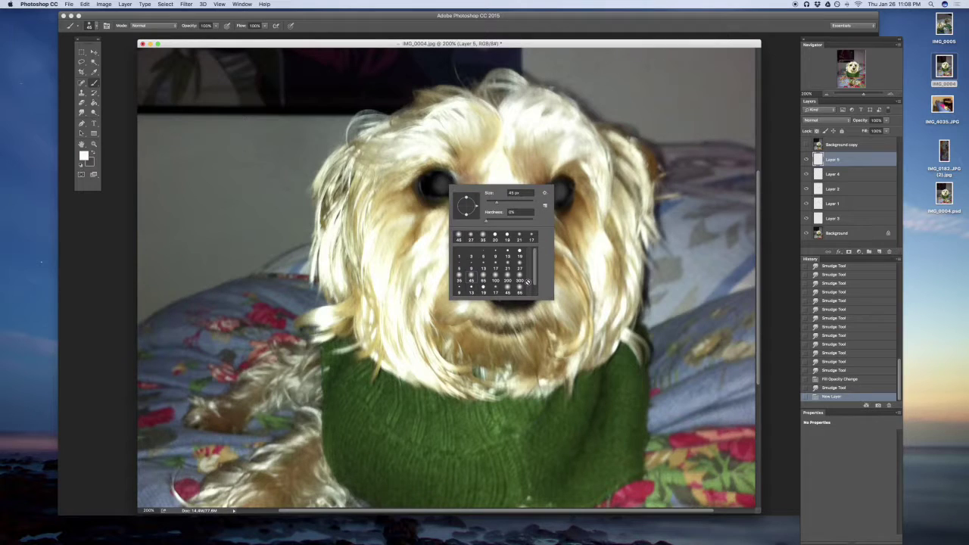
pyautogui.click(461, 275)
pyautogui.click(521, 265)
# Examine where the original eye reflections sit by toggling the Background copy on and off.
pyautogui.click(806, 143)
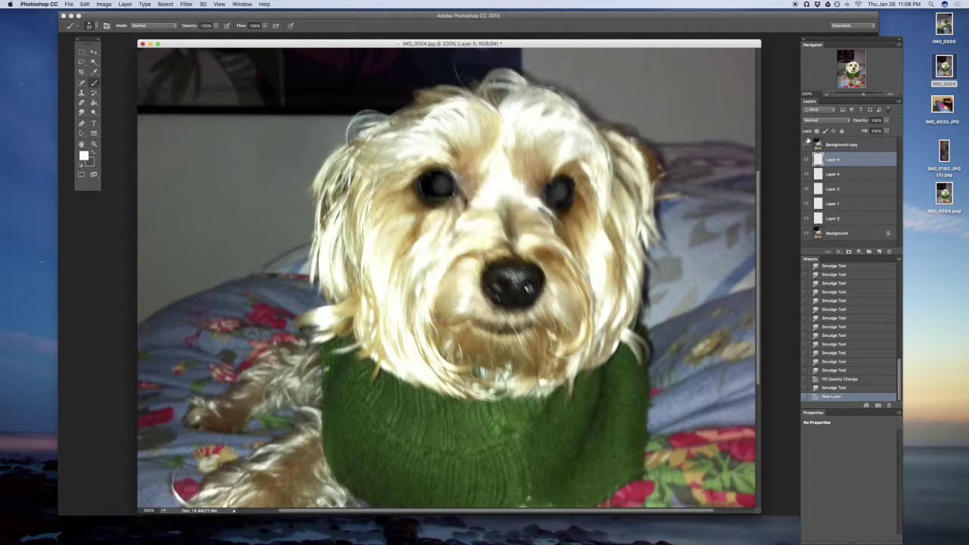
pyautogui.click(807, 143)
pyautogui.click(807, 143)
pyautogui.click(807, 143)
pyautogui.click(807, 143)
# Dab a white highlight in each pupil on Layer 5 and smudge both highlights to soften them.
pyautogui.click(444, 183)
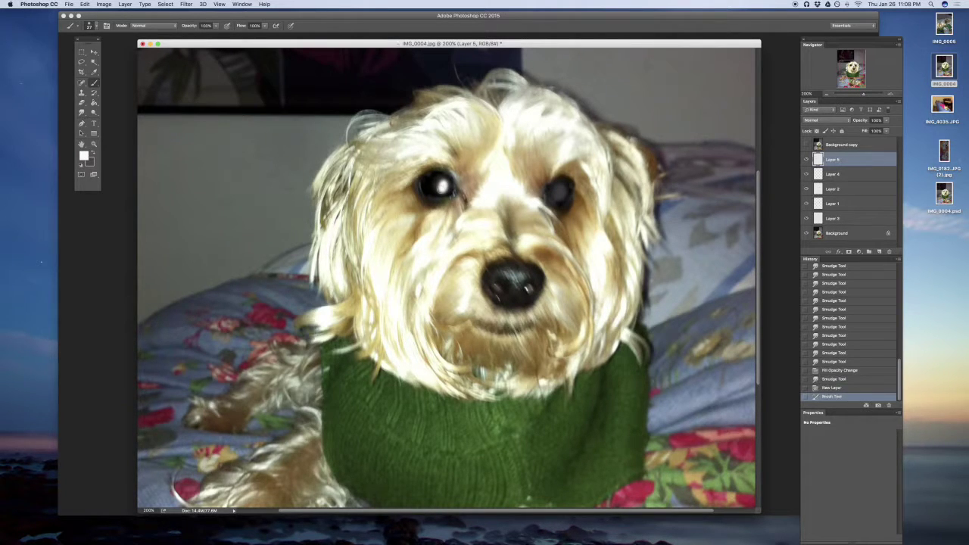
pyautogui.click(560, 191)
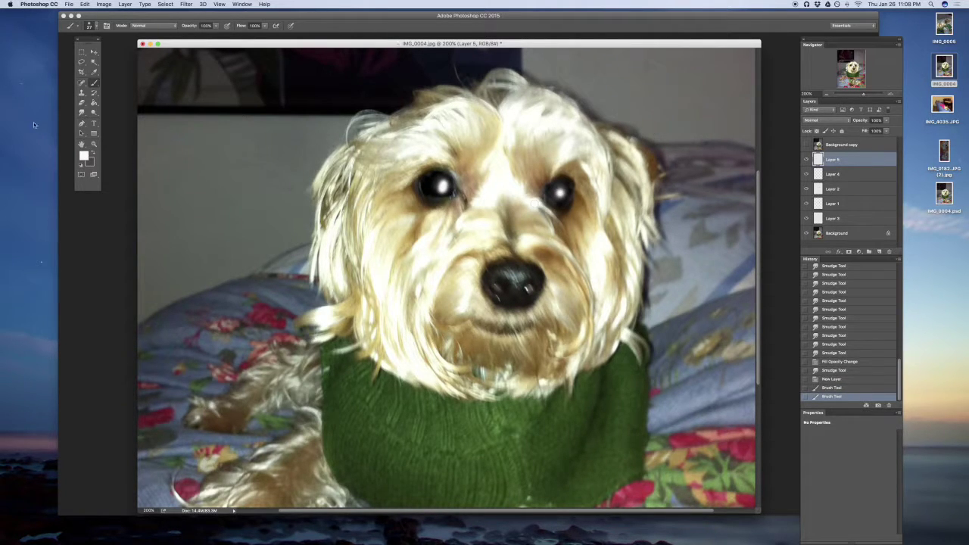
pyautogui.click(82, 112)
pyautogui.moveTo(444, 184)
pyautogui.mouseDown()
pyautogui.moveTo(434, 183)
pyautogui.moveTo(444, 188)
pyautogui.mouseUp()
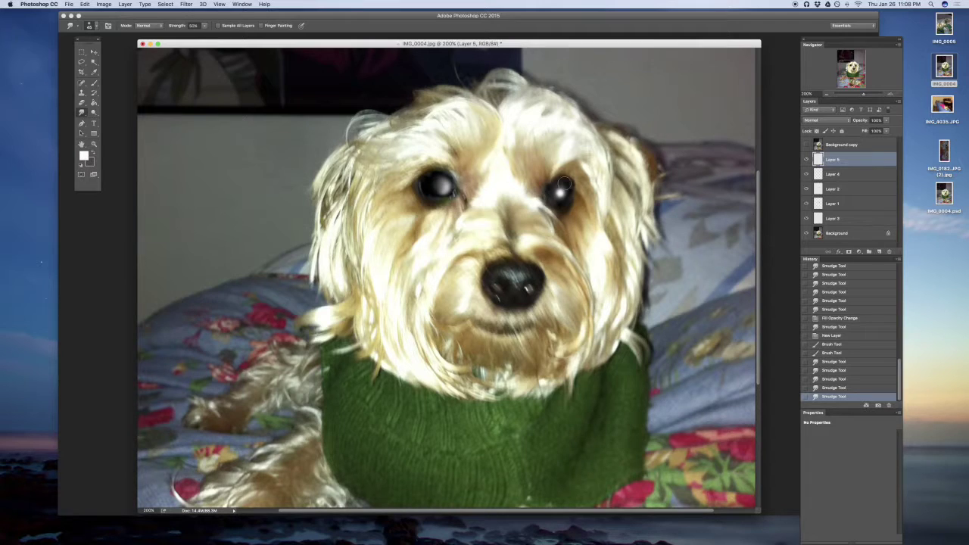
pyautogui.moveTo(556, 190); pyautogui.dragTo(559, 194)
pyautogui.moveTo(424, 186); pyautogui.dragTo(442, 184)
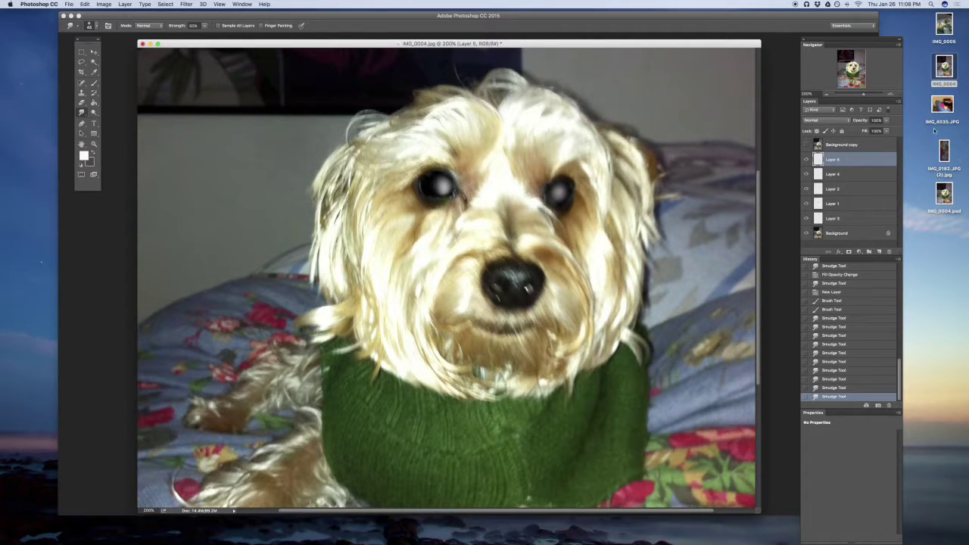
# Set Layer 5's fill to 47%, lower its opacity, and compare the eyes with and without the layer.
pyautogui.click(886, 130)
pyautogui.moveTo(886, 140)
pyautogui.mouseDown()
pyautogui.moveTo(872, 142)
pyautogui.moveTo(870, 131)
pyautogui.mouseUp()
pyautogui.click(886, 121)
pyautogui.click(806, 157)
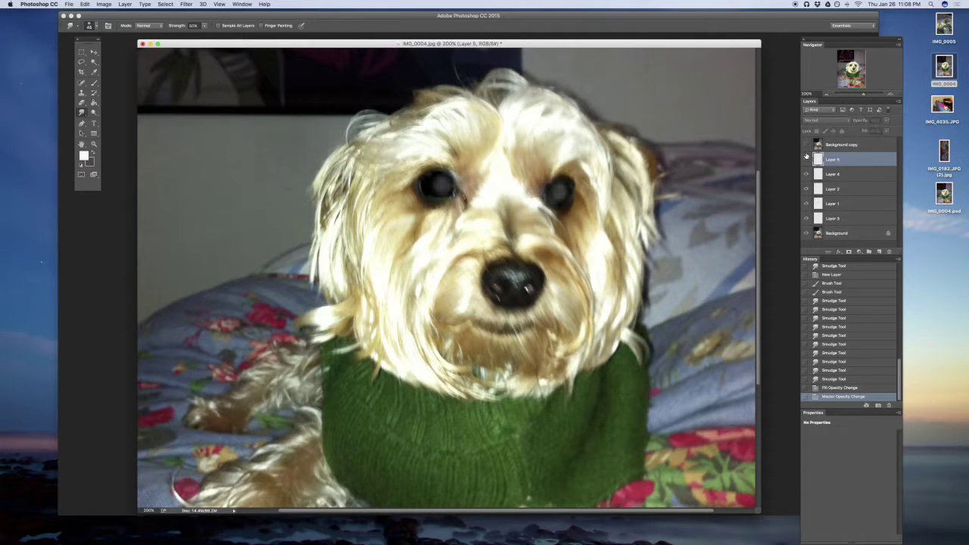
pyautogui.click(806, 158)
# Smudge the white highlights in both pupils on Layer 5 to soften and blend them further.
pyautogui.click(82, 103)
pyautogui.click(82, 112)
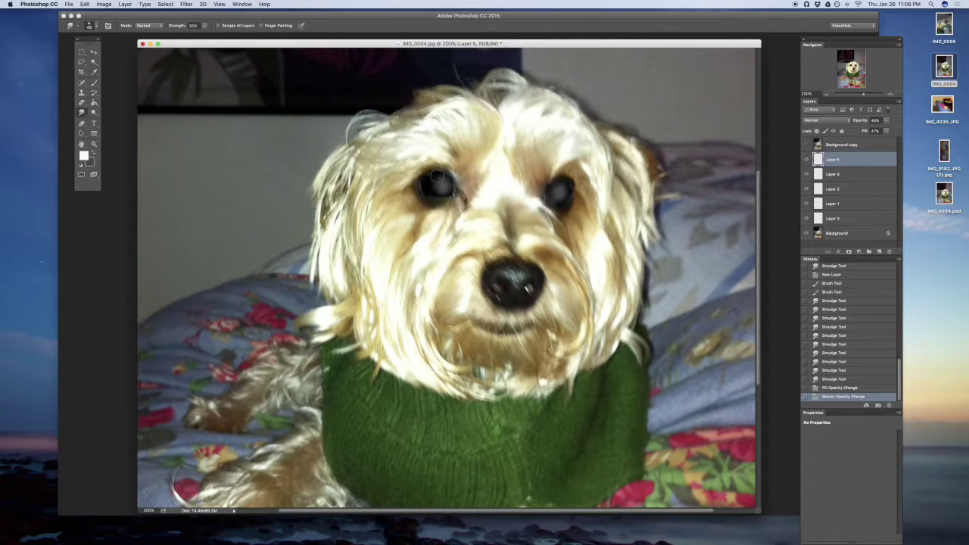
pyautogui.moveTo(436, 179); pyautogui.dragTo(448, 185)
pyautogui.moveTo(590, 177); pyautogui.dragTo(550, 191)
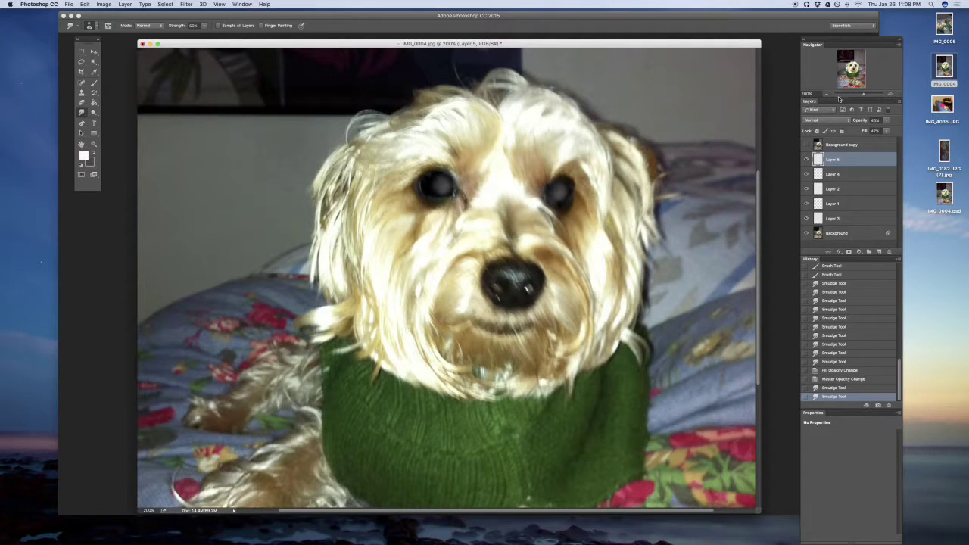
# Show the Background copy layer over the whole photo and set its fill to 100%.
pyautogui.click(831, 95)
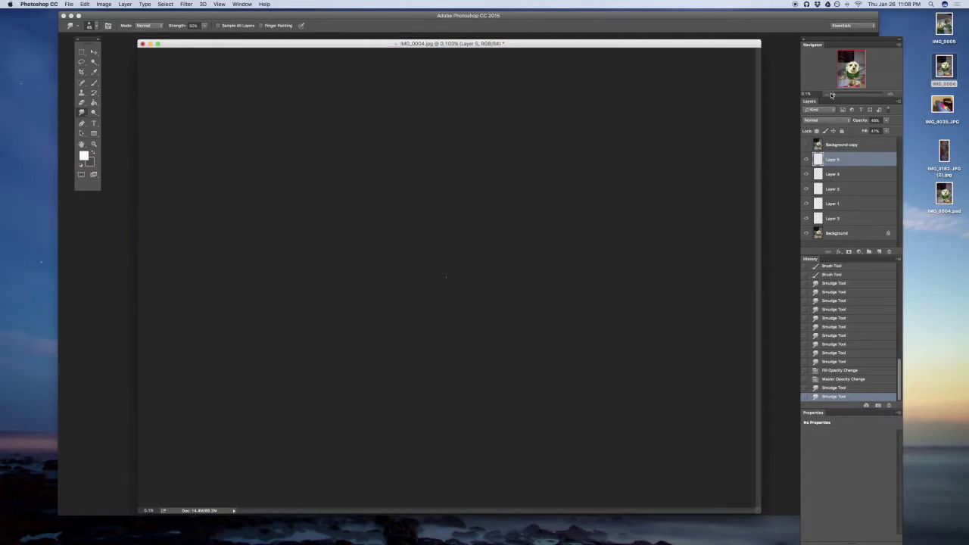
pyautogui.moveTo(845, 96); pyautogui.dragTo(855, 96)
pyautogui.click(890, 96)
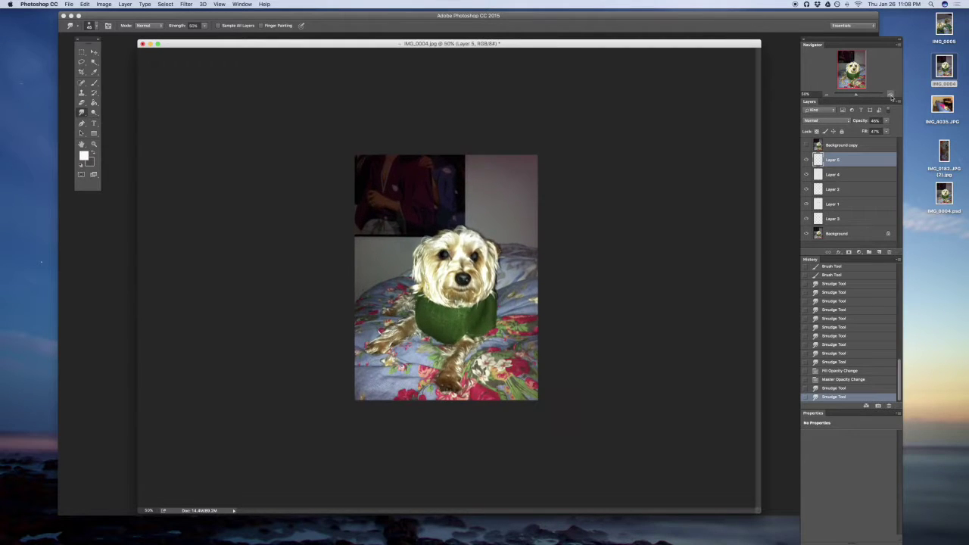
pyautogui.click(890, 96)
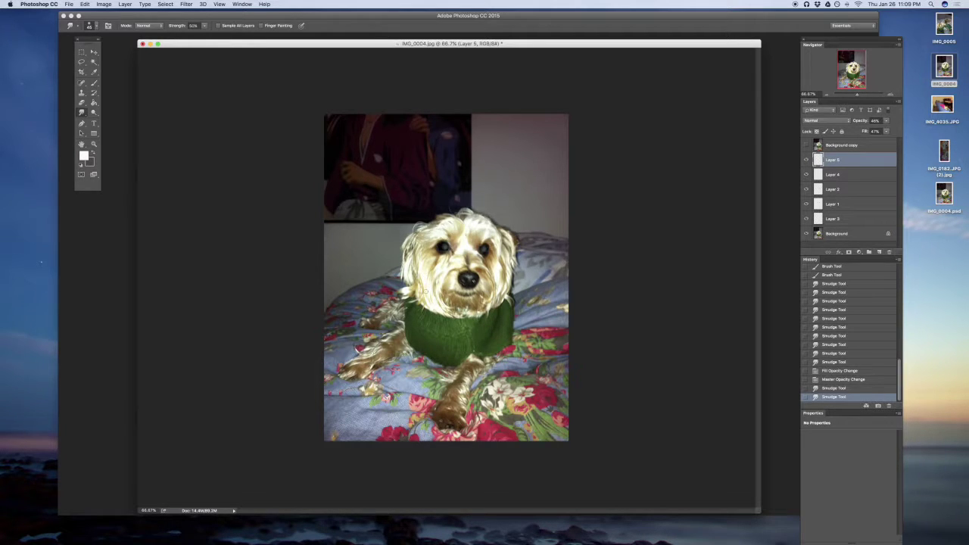
pyautogui.click(806, 146)
pyautogui.click(807, 147)
pyautogui.click(807, 147)
pyautogui.click(854, 146)
pyautogui.click(886, 132)
pyautogui.moveTo(897, 143); pyautogui.dragTo(898, 149)
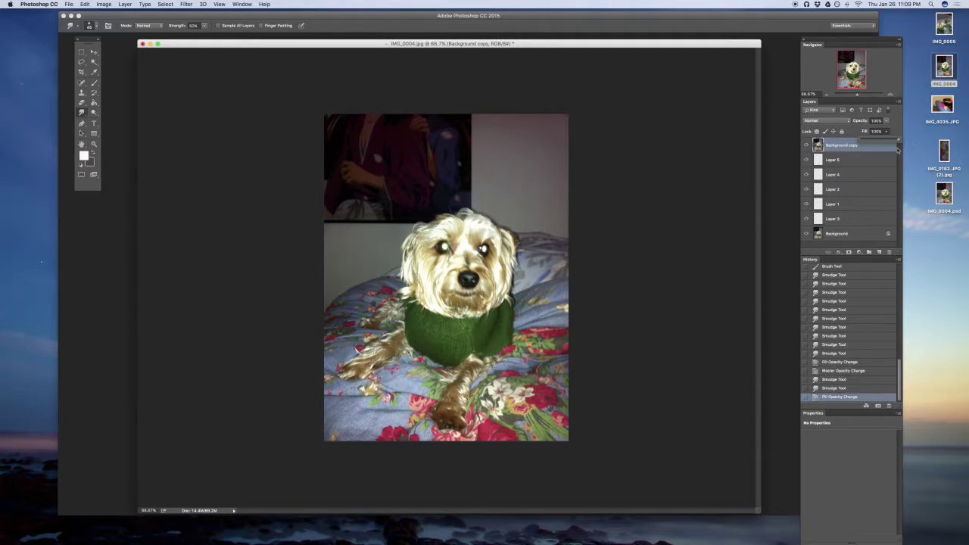
# Compare the retouched eyes with the original flash glare by toggling the Background copy's visibility, leaving it hidden.
pyautogui.click(807, 148)
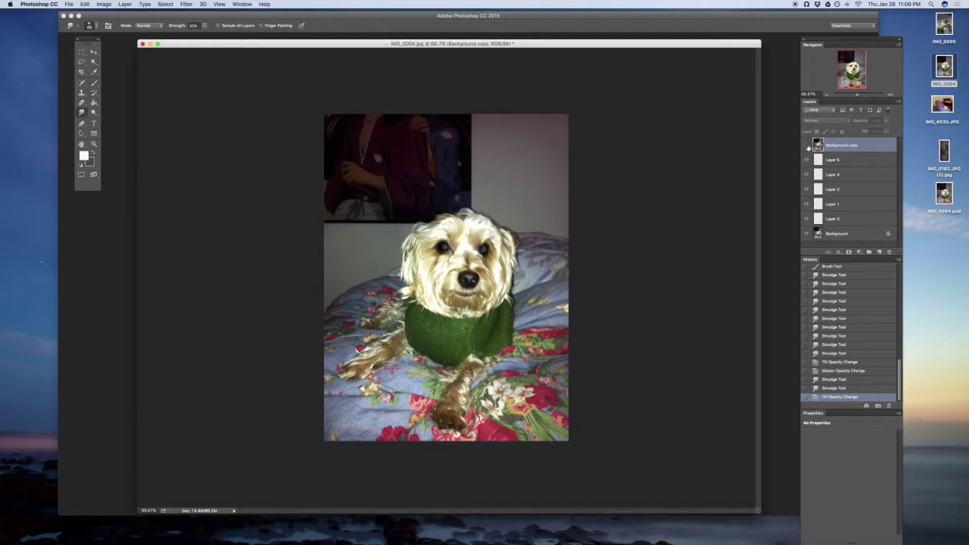
pyautogui.click(807, 148)
pyautogui.click(807, 148)
pyautogui.click(807, 147)
pyautogui.click(807, 147)
pyautogui.click(807, 148)
pyautogui.click(807, 149)
pyautogui.click(806, 146)
pyautogui.click(806, 146)
pyautogui.click(806, 148)
pyautogui.click(807, 148)
pyautogui.click(806, 148)
pyautogui.click(806, 148)
# Smudge the highlights in both pupils on Layer 5 again at close range to refine their shape and softness.
pyautogui.click(829, 160)
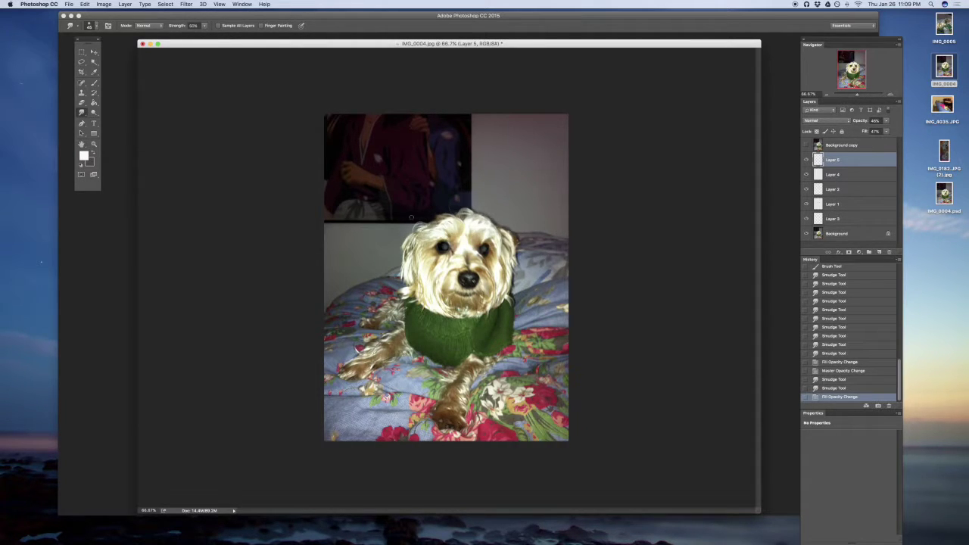
pyautogui.click(890, 94)
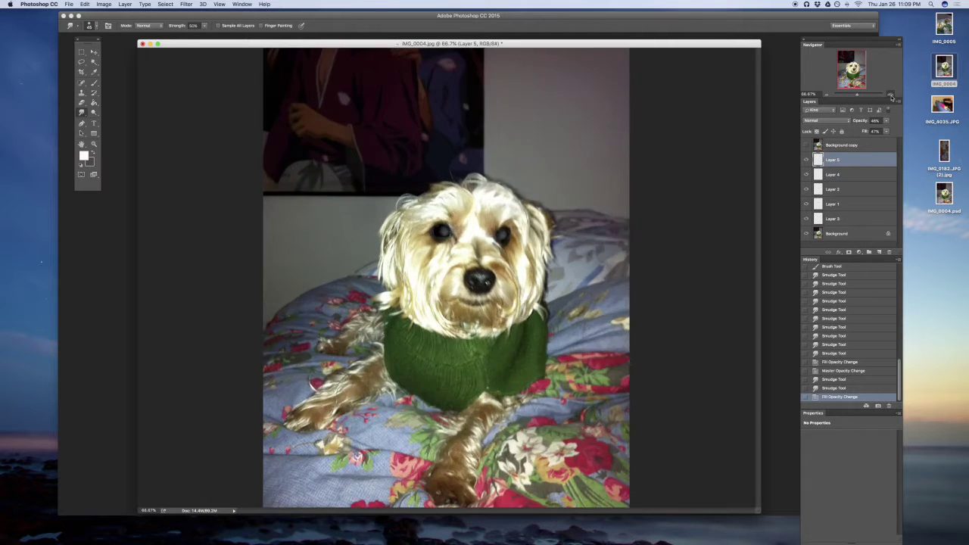
pyautogui.click(890, 95)
pyautogui.click(890, 95)
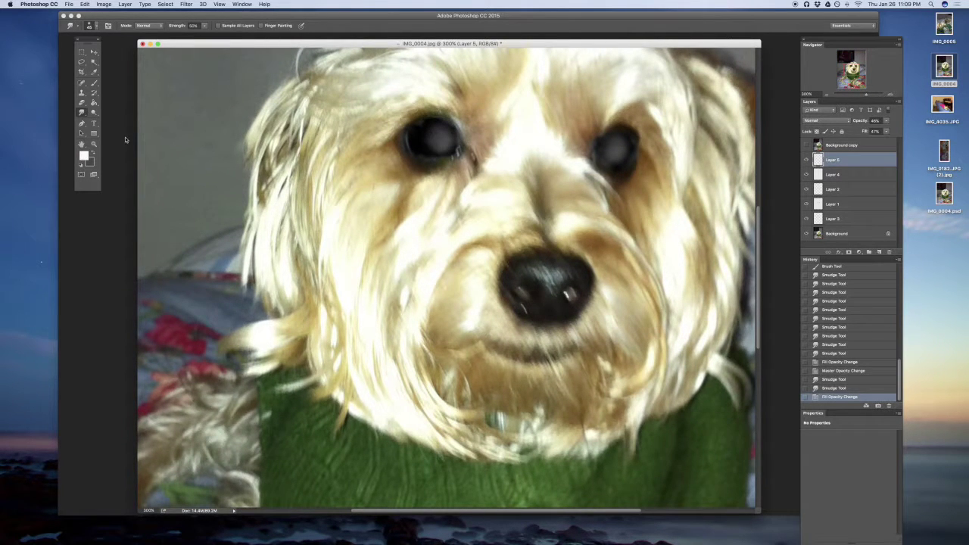
pyautogui.moveTo(432, 136)
pyautogui.mouseDown()
pyautogui.moveTo(439, 145)
pyautogui.moveTo(442, 133)
pyautogui.mouseUp()
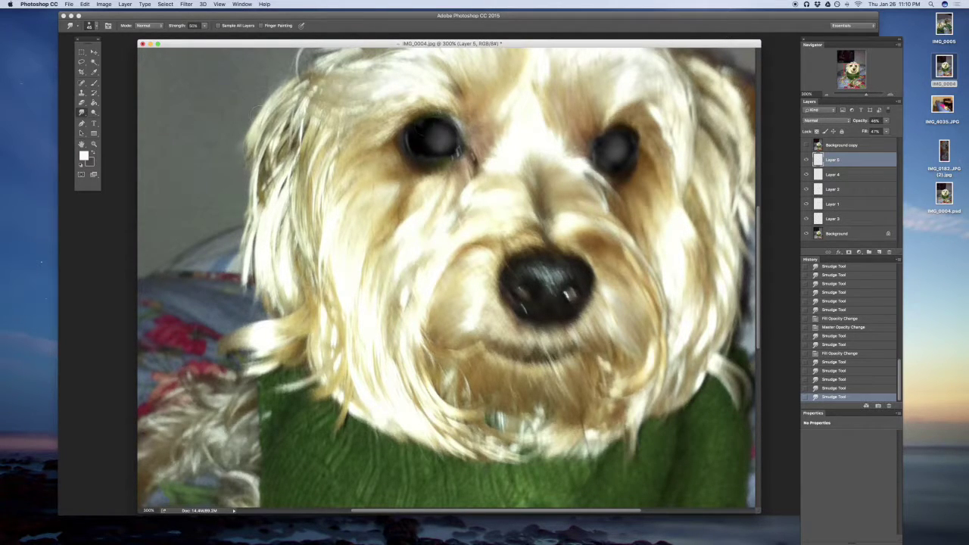
pyautogui.click(443, 137)
pyautogui.moveTo(635, 153); pyautogui.dragTo(610, 150)
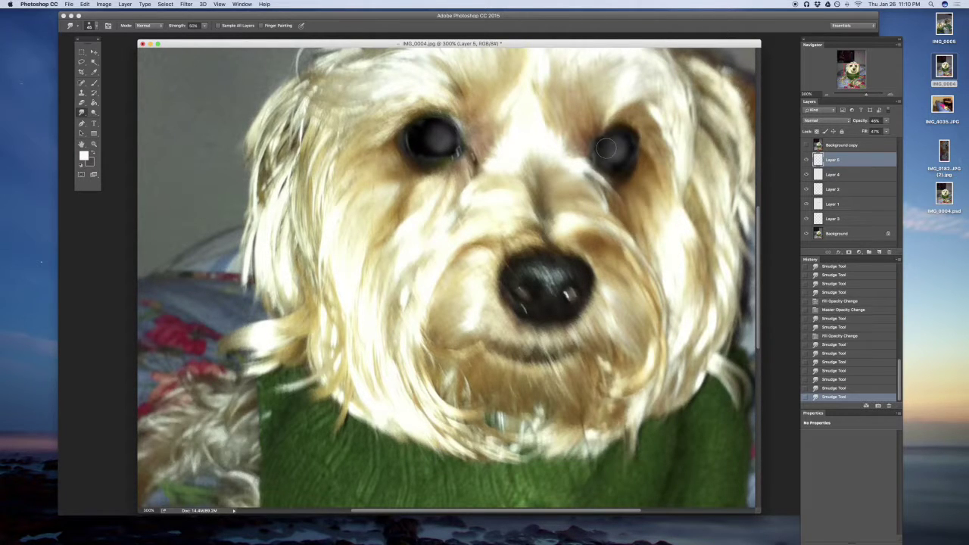
# Check the refined eyes against the original in the full photo by toggling the Background copy on and off.
pyautogui.click(828, 96)
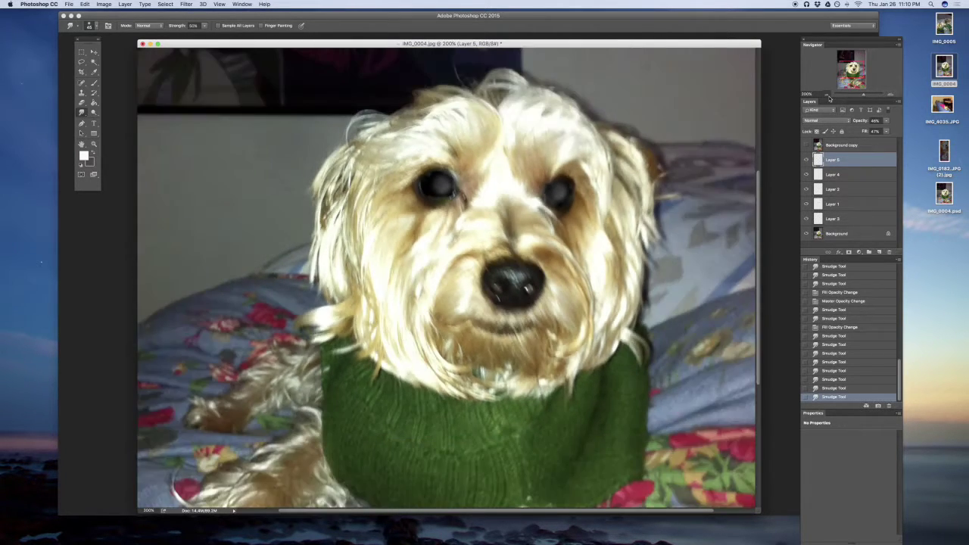
pyautogui.click(828, 97)
pyautogui.click(828, 97)
pyautogui.click(807, 146)
pyautogui.click(807, 146)
pyautogui.click(807, 145)
pyautogui.click(807, 145)
pyautogui.click(807, 146)
pyautogui.click(806, 146)
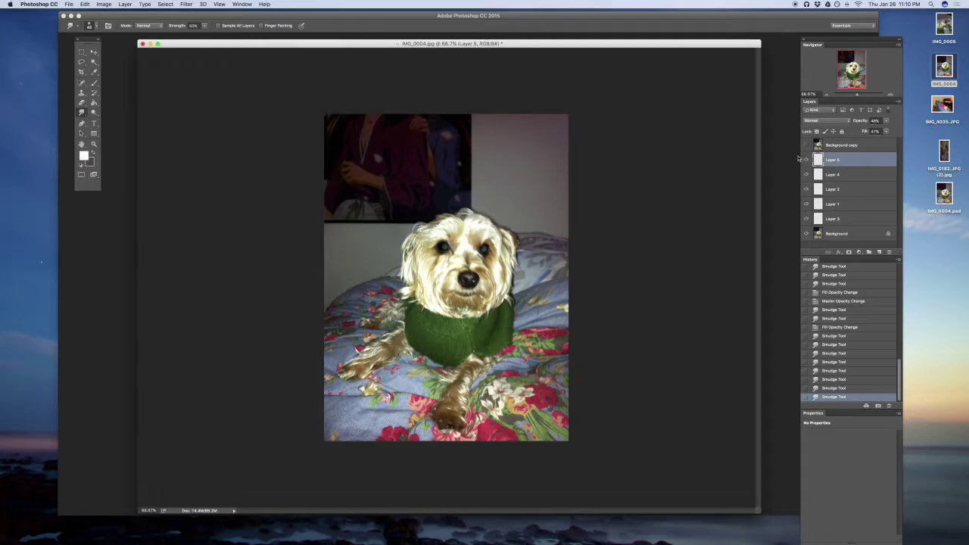
pyautogui.click(807, 146)
pyautogui.click(806, 146)
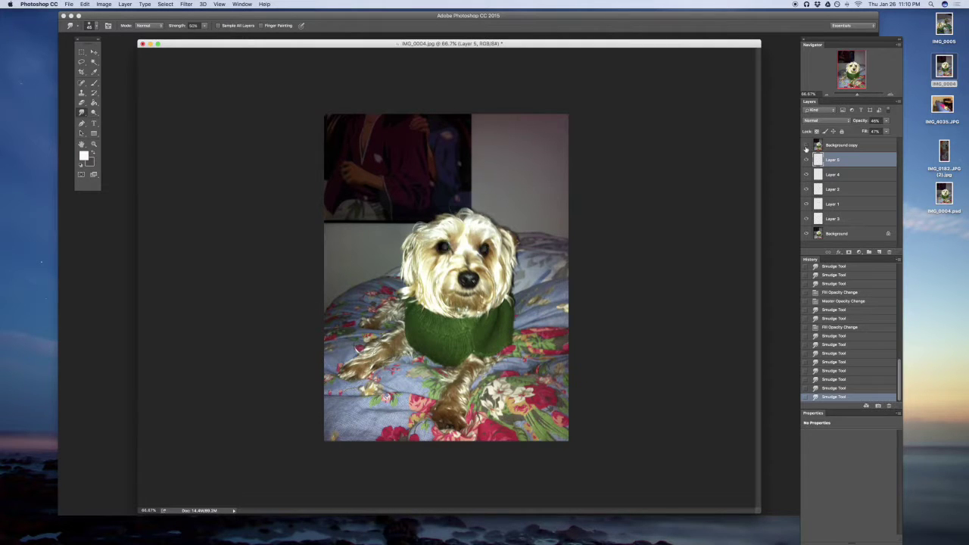